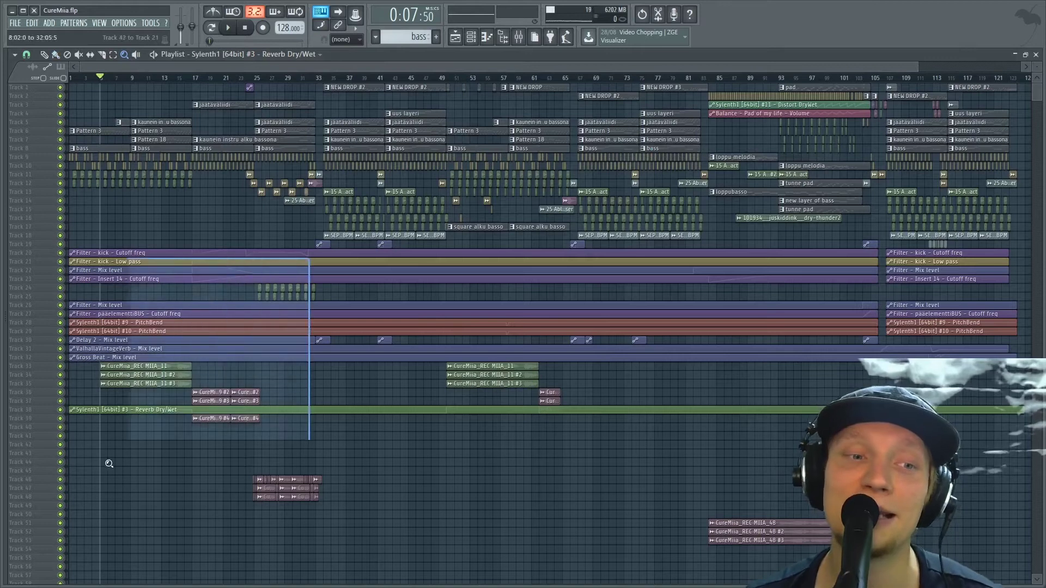
{"action": "left_click", "coordinate": [518, 37]}
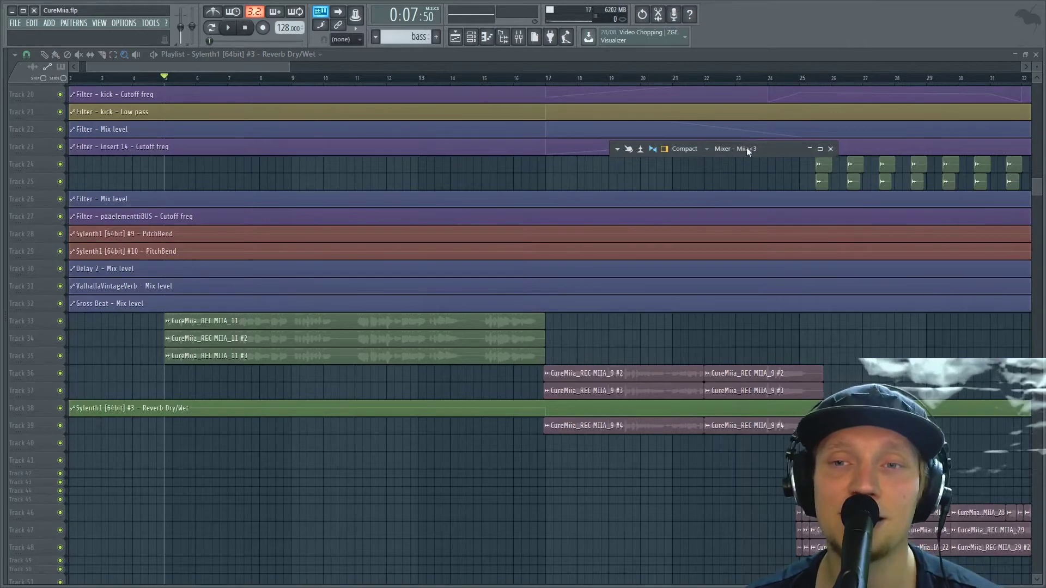
{"action": "double_click", "coordinate": [746, 147]}
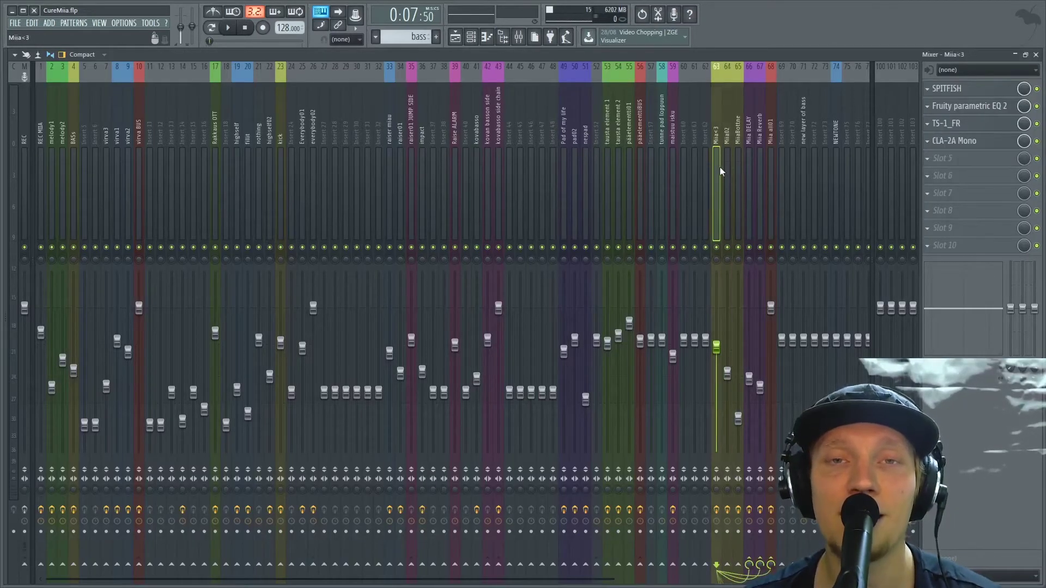
{"action": "left_click", "coordinate": [737, 162]}
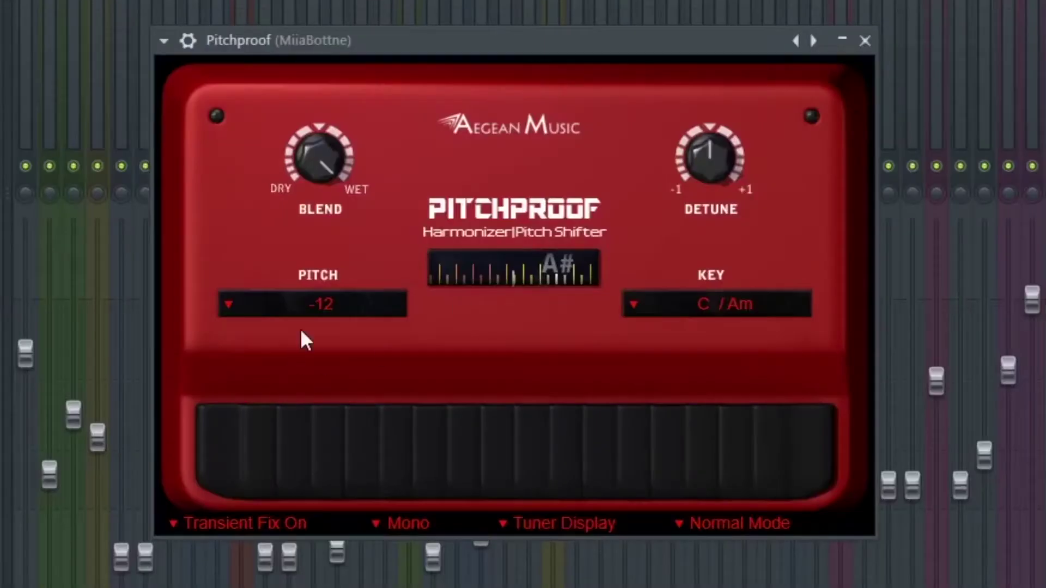
{"action": "left_click", "coordinate": [865, 41]}
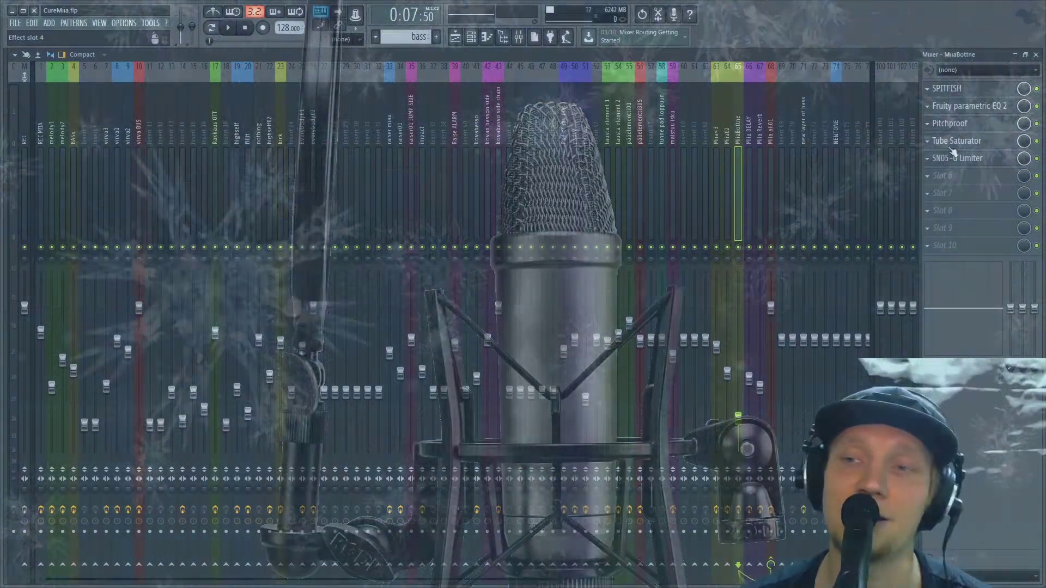
- Inspect the Tube Saturator and SN05-G Limiter settings on the MiiaBottne track
{"action": "left_click", "coordinate": [957, 140]}
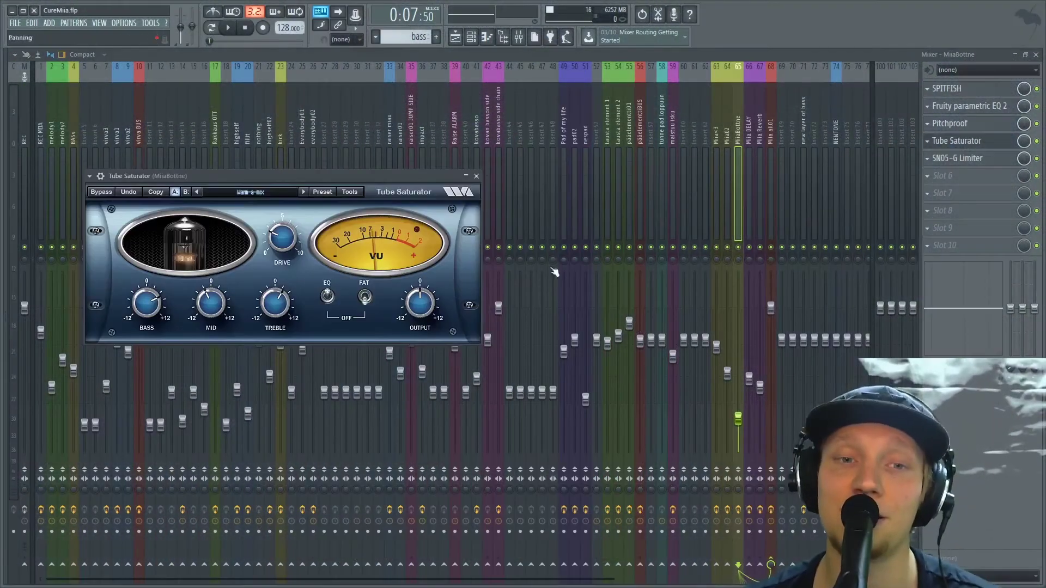
{"action": "left_click", "coordinate": [476, 176]}
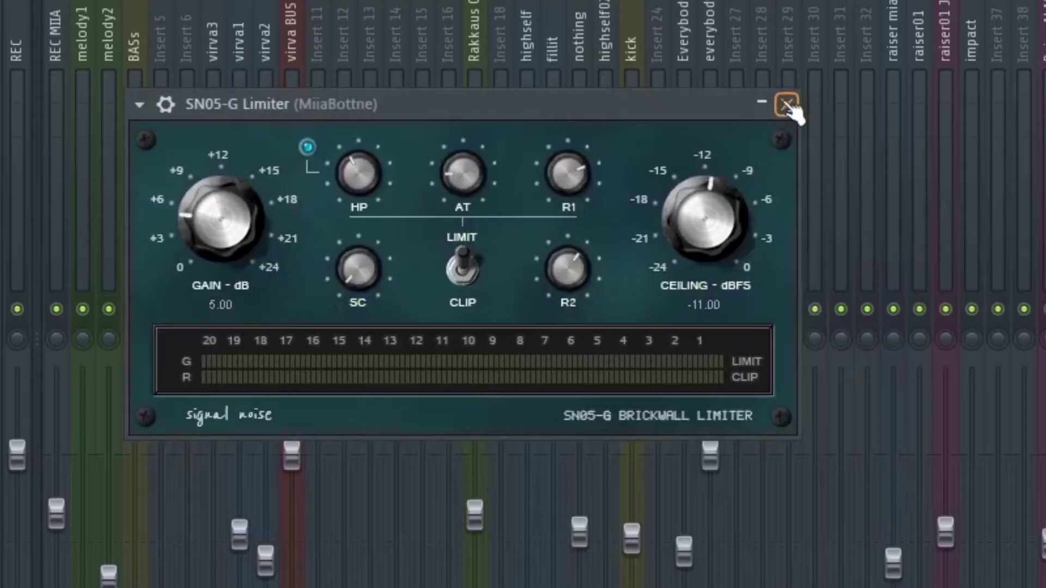
{"action": "left_click", "coordinate": [786, 105]}
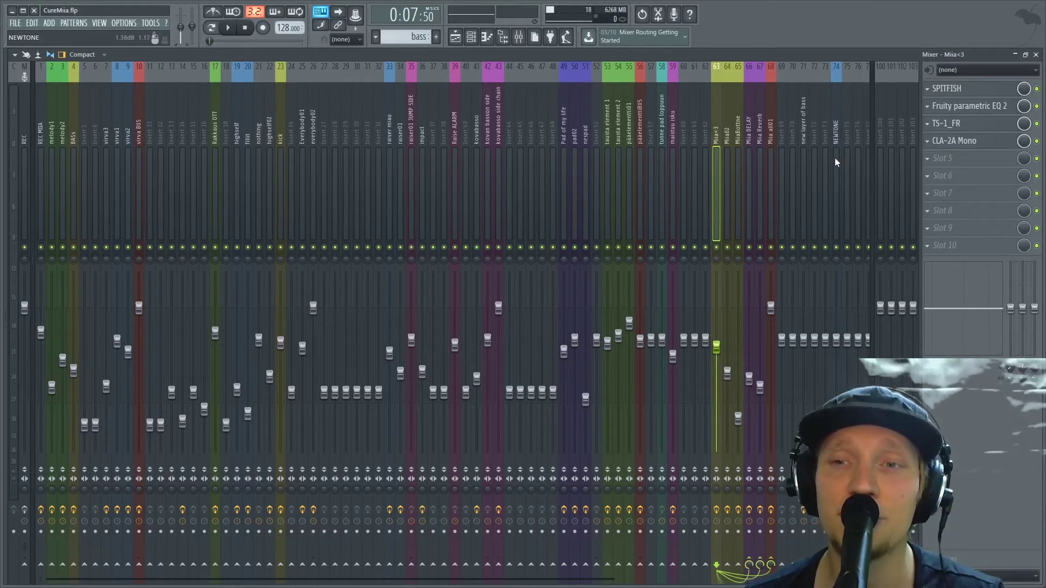
- Inspect the TAL Chorus LX and Fruity Stereo Enhancer settings on the Miia02 track, trying the chorus modes
{"action": "left_click", "coordinate": [728, 170]}
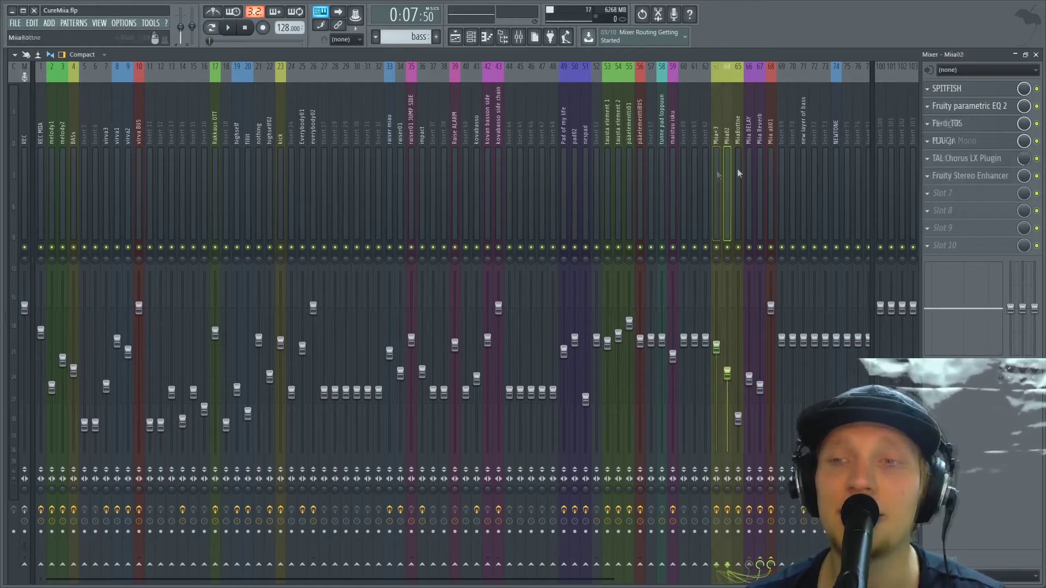
{"action": "left_click", "coordinate": [973, 159]}
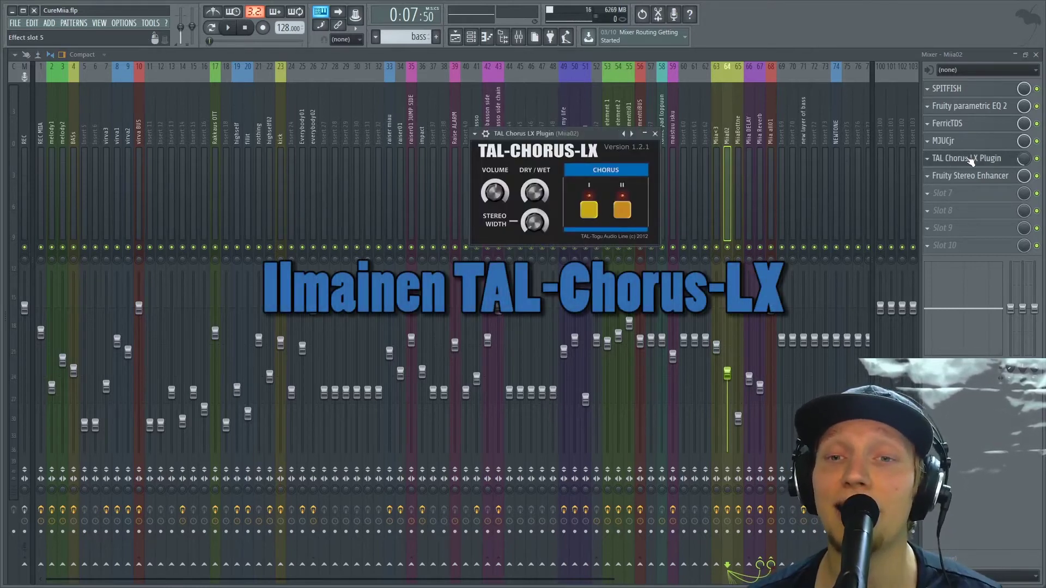
{"action": "left_click", "coordinate": [597, 212]}
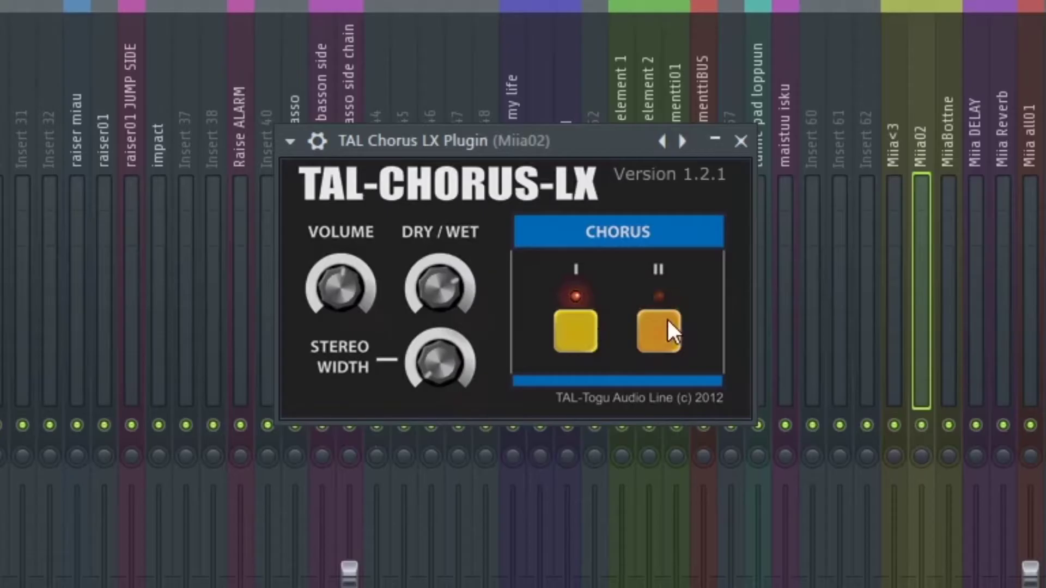
{"action": "left_click", "coordinate": [590, 212]}
{"action": "left_click", "coordinate": [741, 142]}
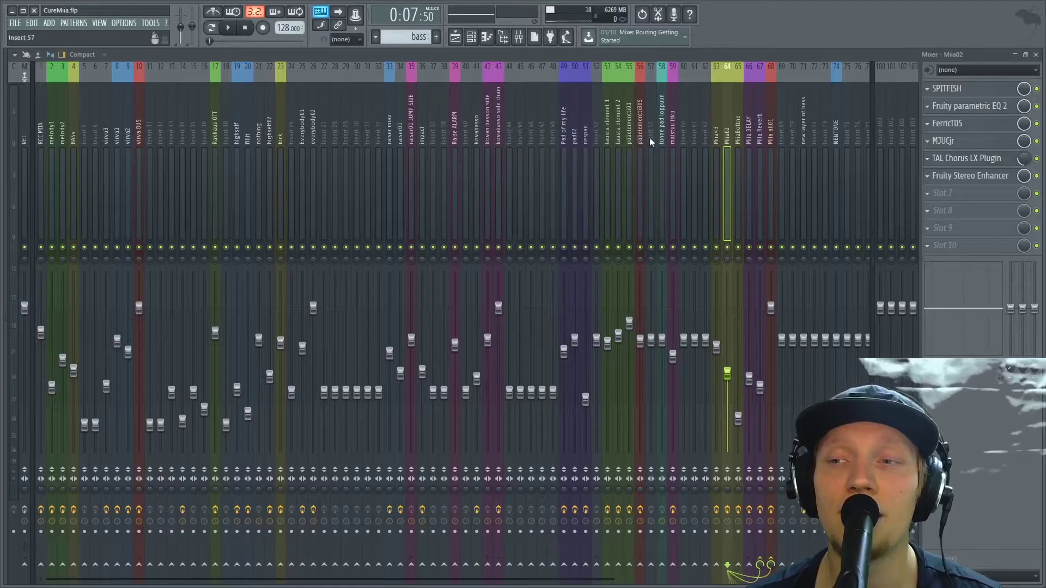
{"action": "left_click", "coordinate": [954, 176]}
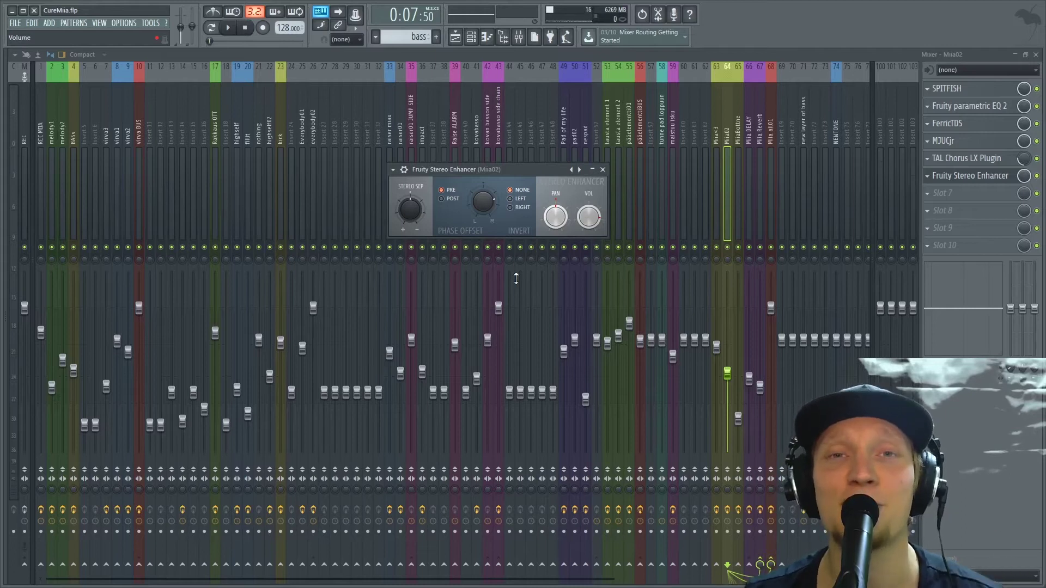
{"action": "left_click", "coordinate": [603, 170]}
- Load bx_solo into effect slot 8 of the Miia02 track and play the song, switching its mid solo off
{"action": "left_click", "coordinate": [948, 212]}
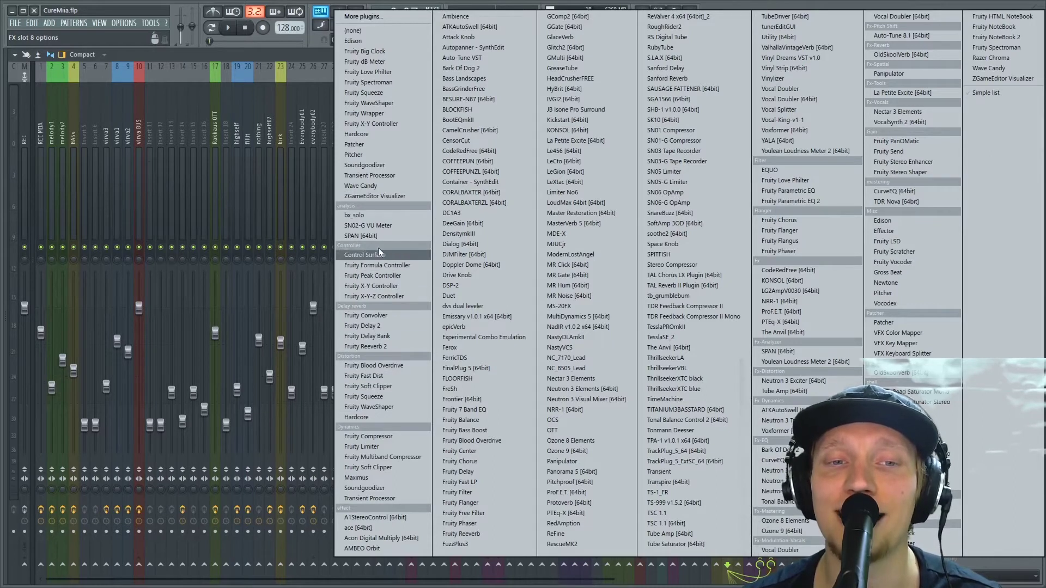
{"action": "left_click", "coordinate": [381, 217]}
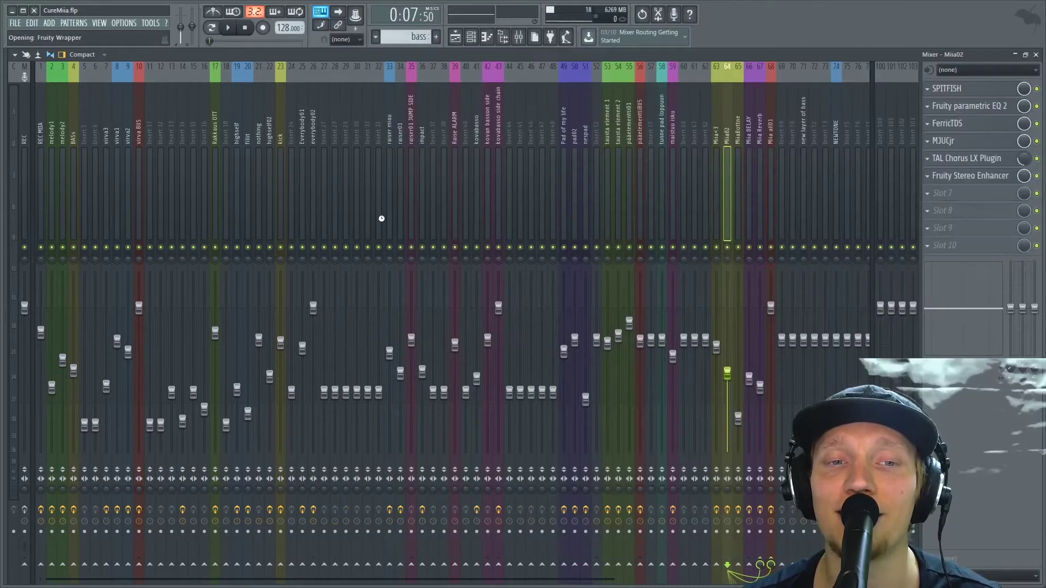
{"action": "left_click", "coordinate": [228, 27]}
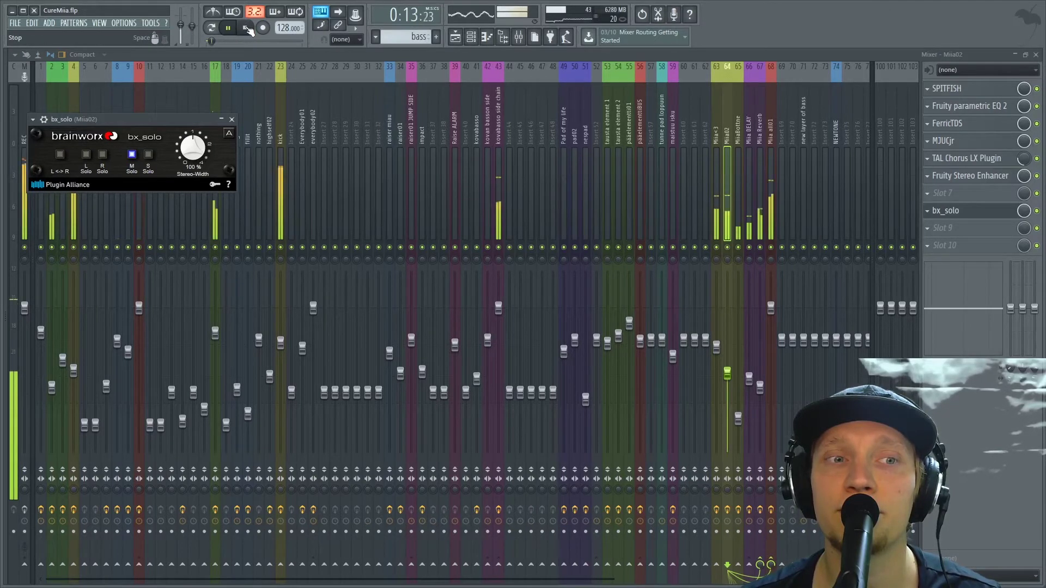
{"action": "left_click", "coordinate": [132, 154]}
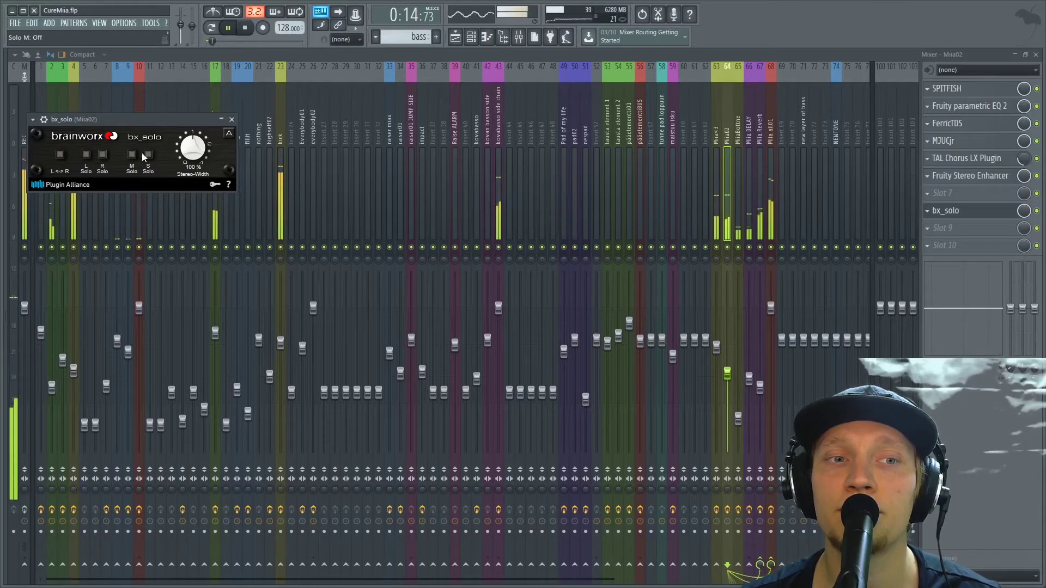
{"action": "left_click", "coordinate": [232, 119]}
{"action": "key", "text": "space"}
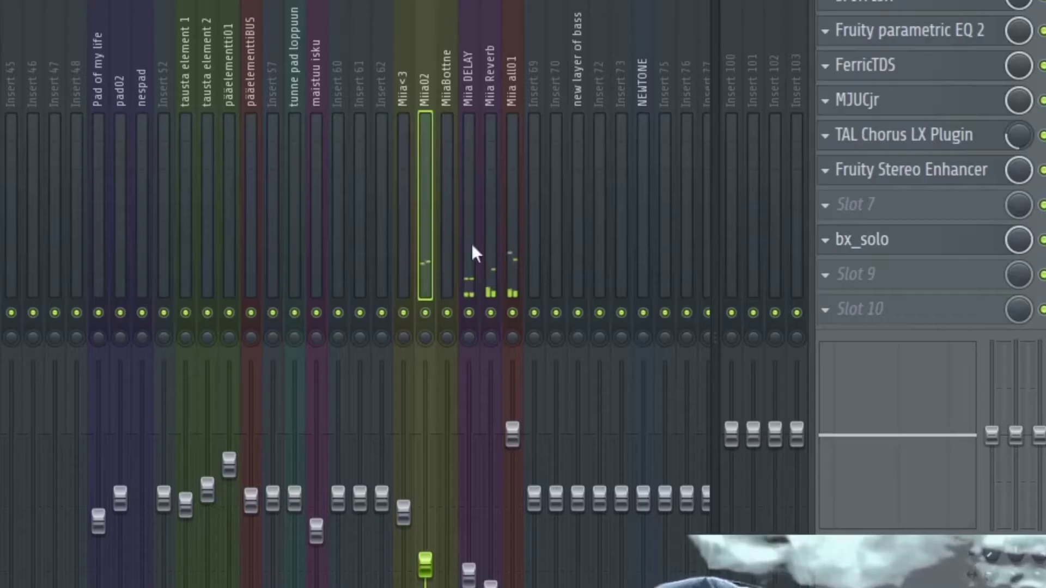
- Examine the sends of the Miia<3 track and the Fruity delay 2 settings on the Miia DELAY track
{"action": "left_click", "coordinate": [752, 149]}
{"action": "left_click", "coordinate": [759, 147]}
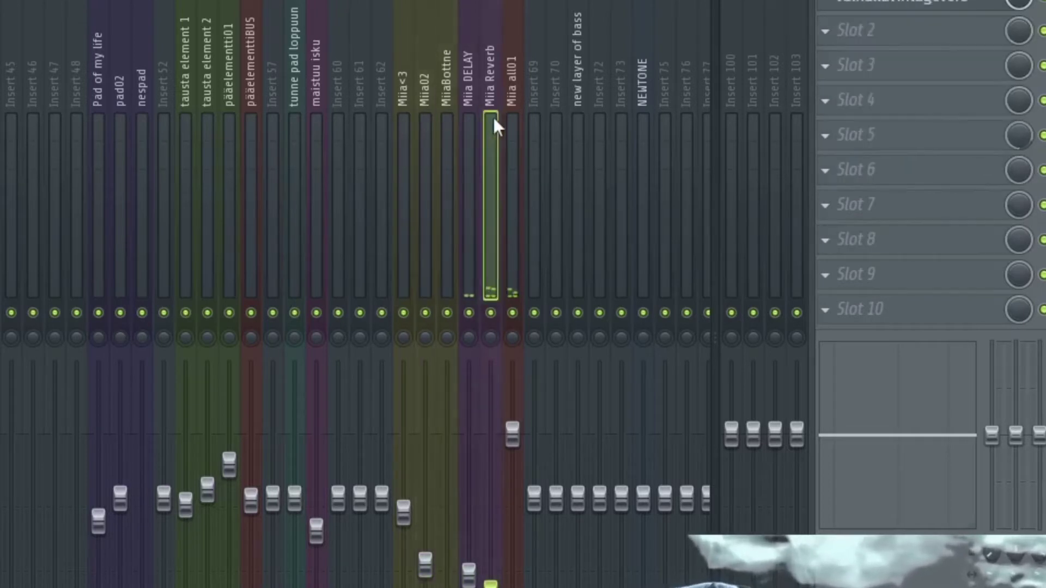
{"action": "left_click", "coordinate": [403, 104]}
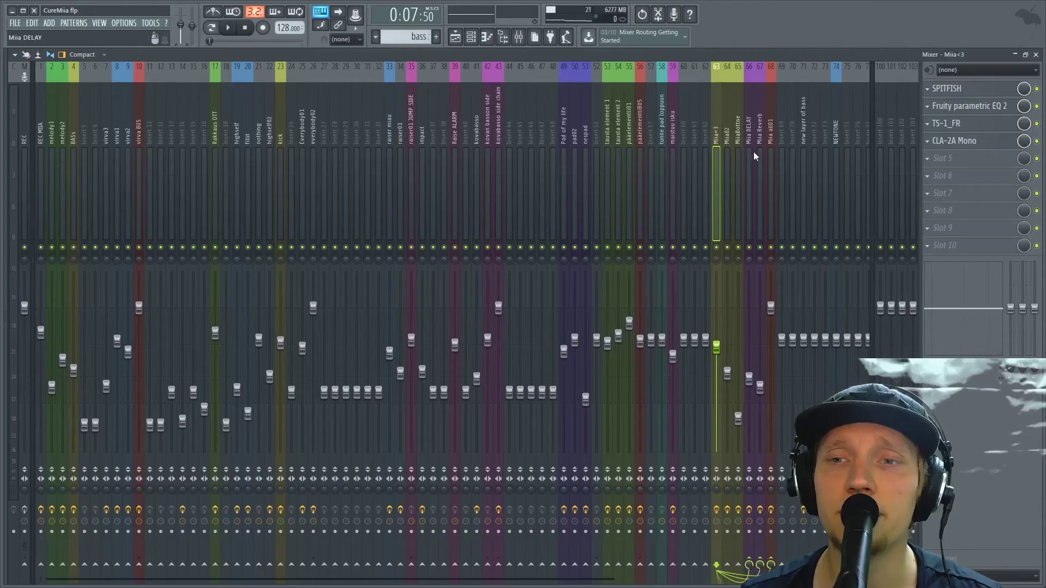
{"action": "left_click", "coordinate": [473, 120]}
{"action": "left_click", "coordinate": [960, 111]}
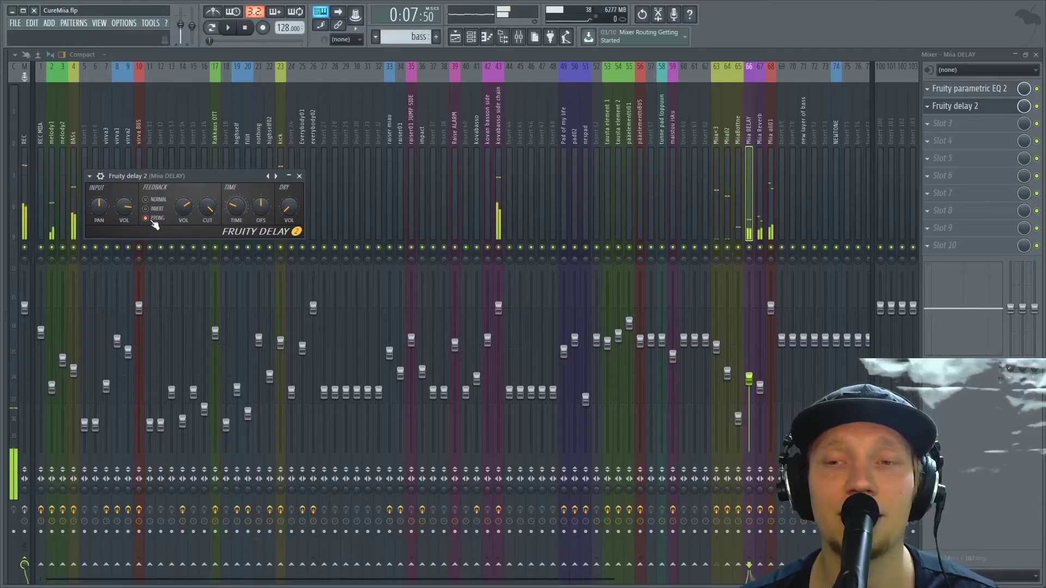
{"action": "left_click", "coordinate": [711, 145]}
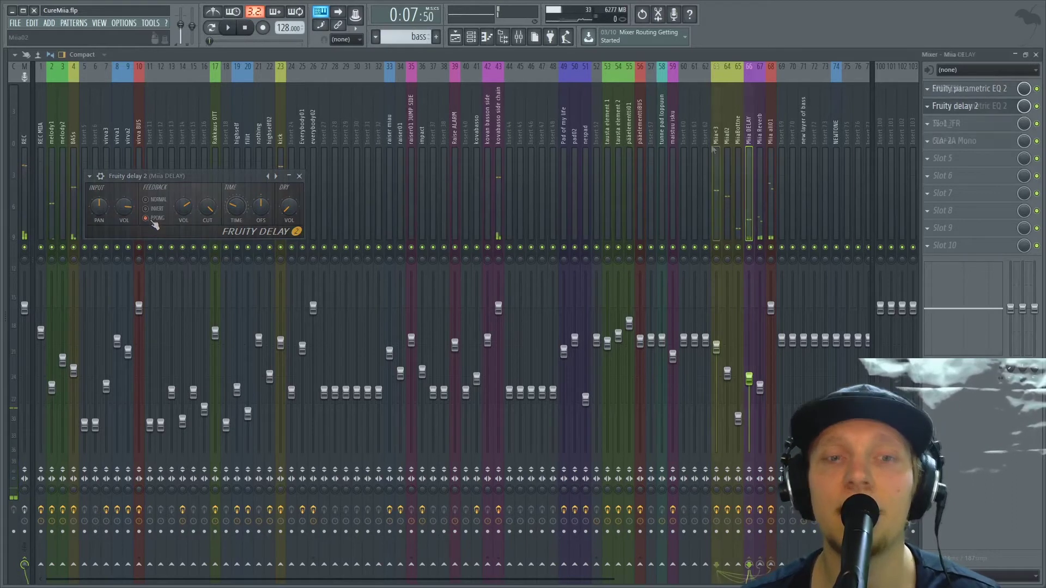
{"action": "left_click", "coordinate": [744, 141]}
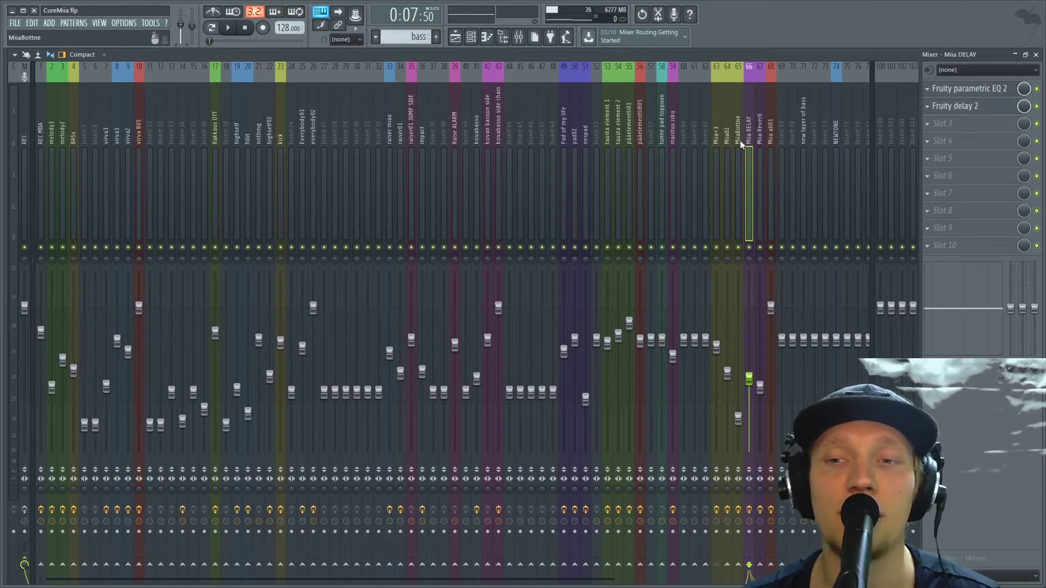
- Examine the effects and routing of the Miia all01, Miia DELAY and Miia Reverb tracks
{"action": "left_click", "coordinate": [771, 140]}
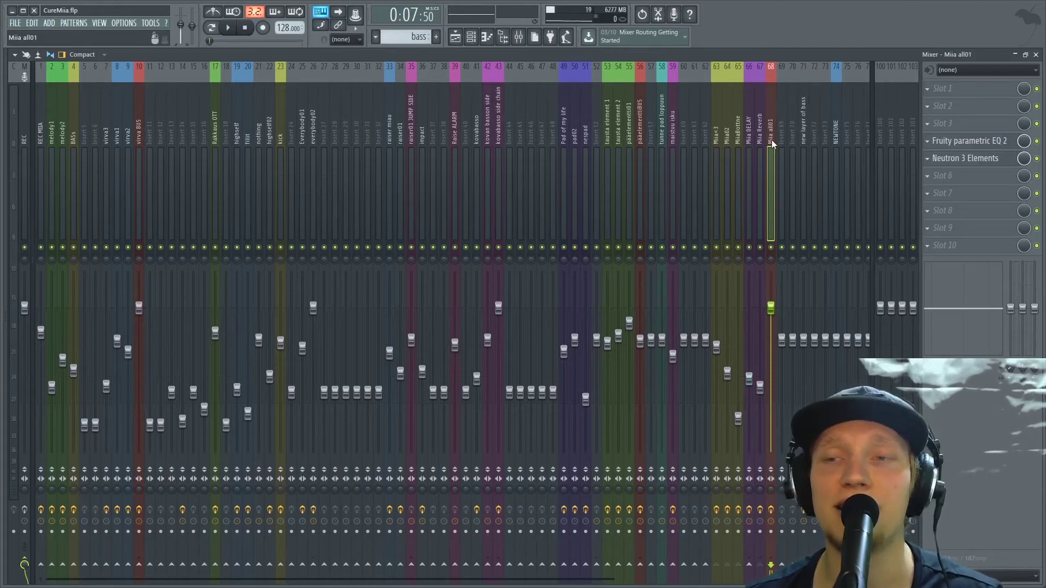
{"action": "left_click", "coordinate": [749, 150]}
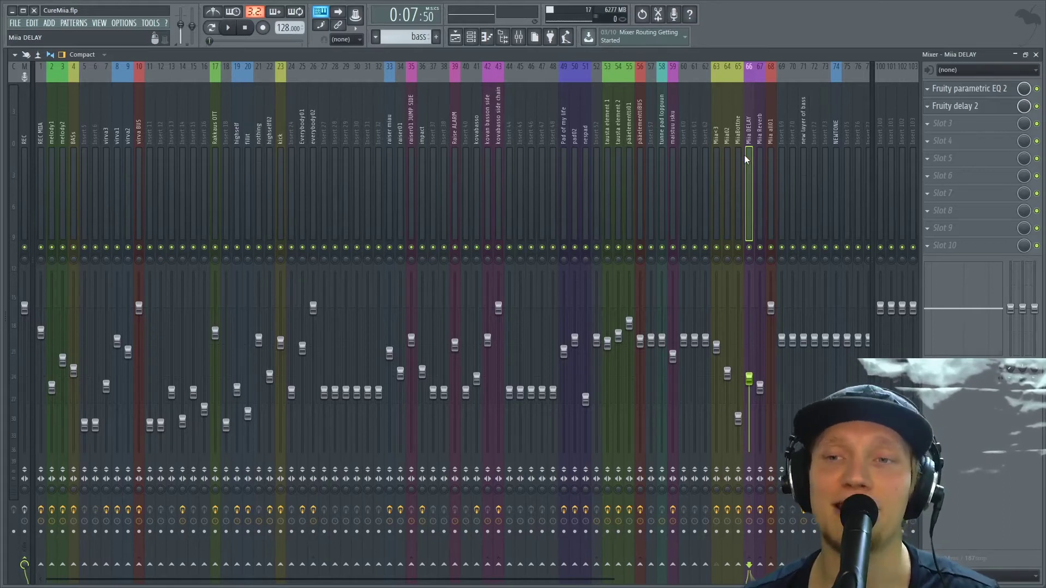
{"action": "left_click", "coordinate": [760, 164]}
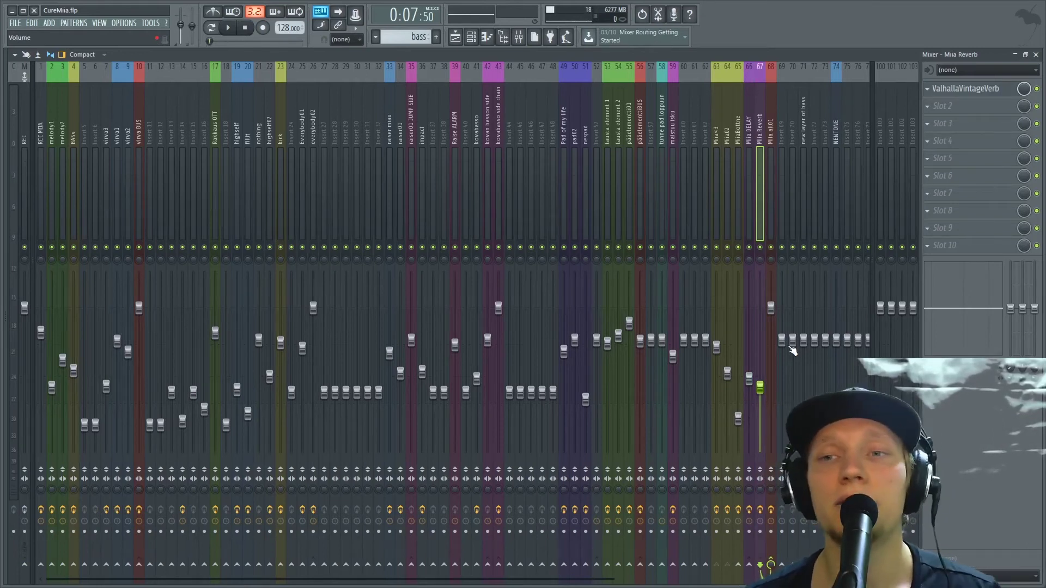
{"action": "left_click", "coordinate": [751, 142]}
{"action": "left_click", "coordinate": [756, 142]}
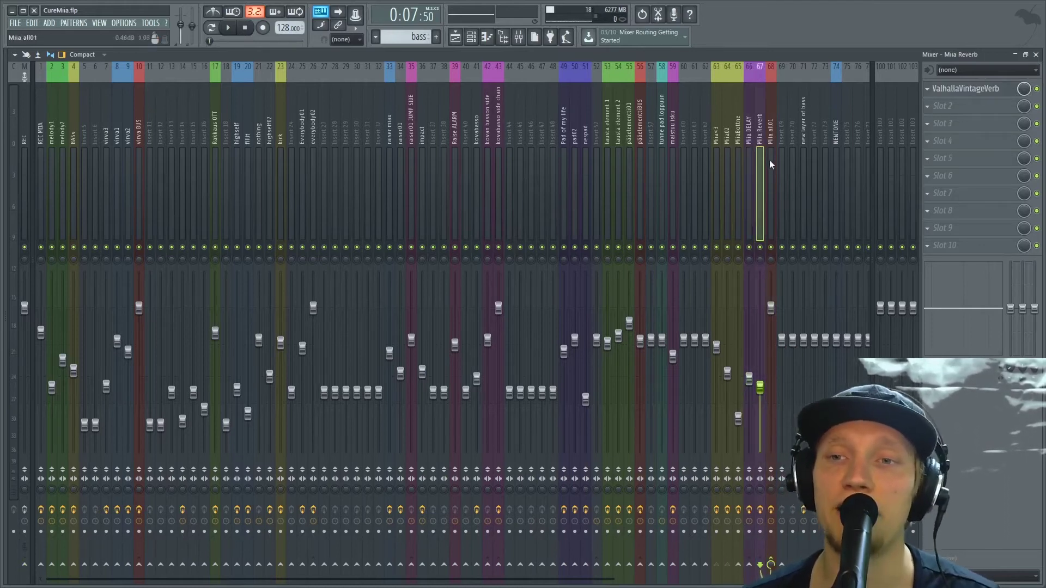
- Inspect the ValhallaVintageVerb settings on the Miia Reverb track and the sends of the Miia<3 track
{"action": "left_click", "coordinate": [718, 147]}
{"action": "left_click", "coordinate": [760, 143]}
{"action": "left_click", "coordinate": [935, 92]}
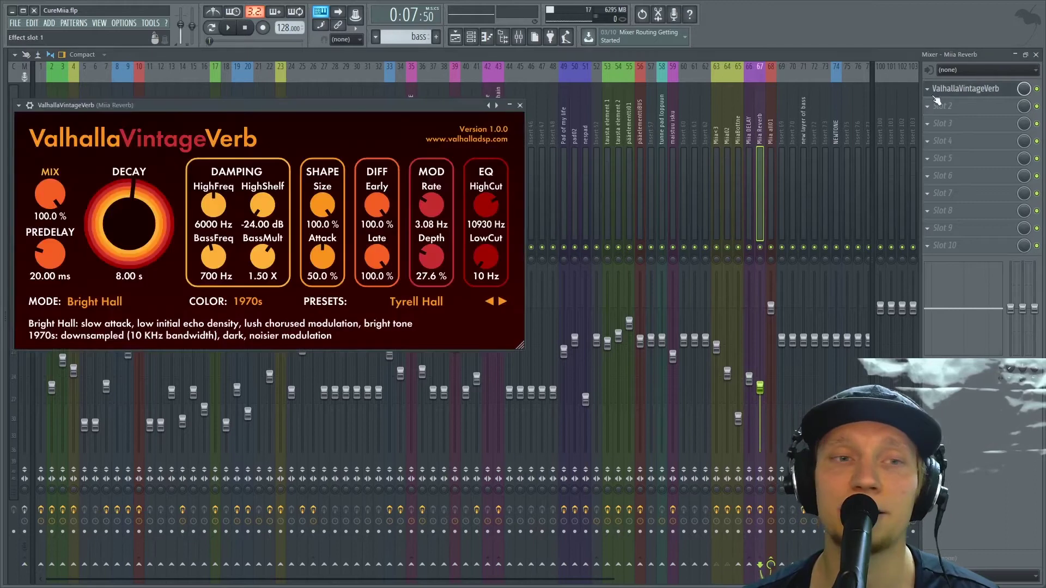
{"action": "left_click", "coordinate": [520, 105]}
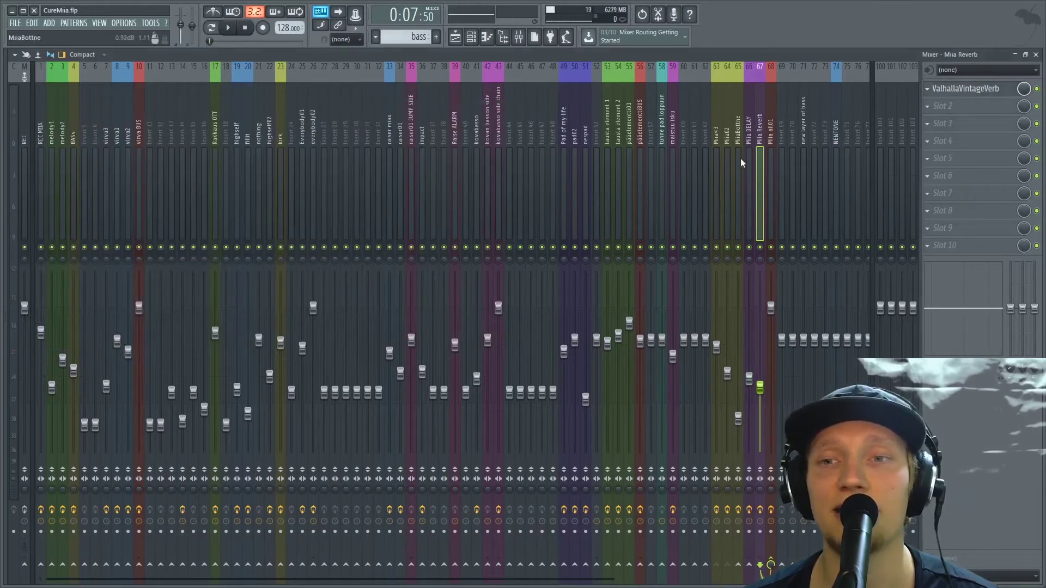
{"action": "left_click", "coordinate": [750, 153]}
{"action": "left_click", "coordinate": [712, 159]}
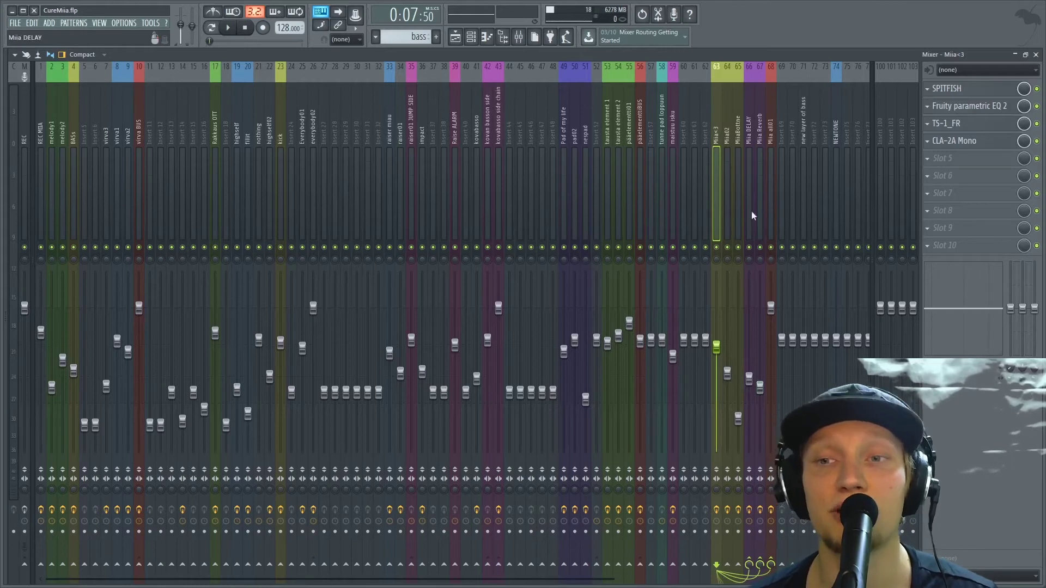
- Check the sends of the Miia02 track and remove bx_solo from its effect slot 8
{"action": "left_click", "coordinate": [725, 188]}
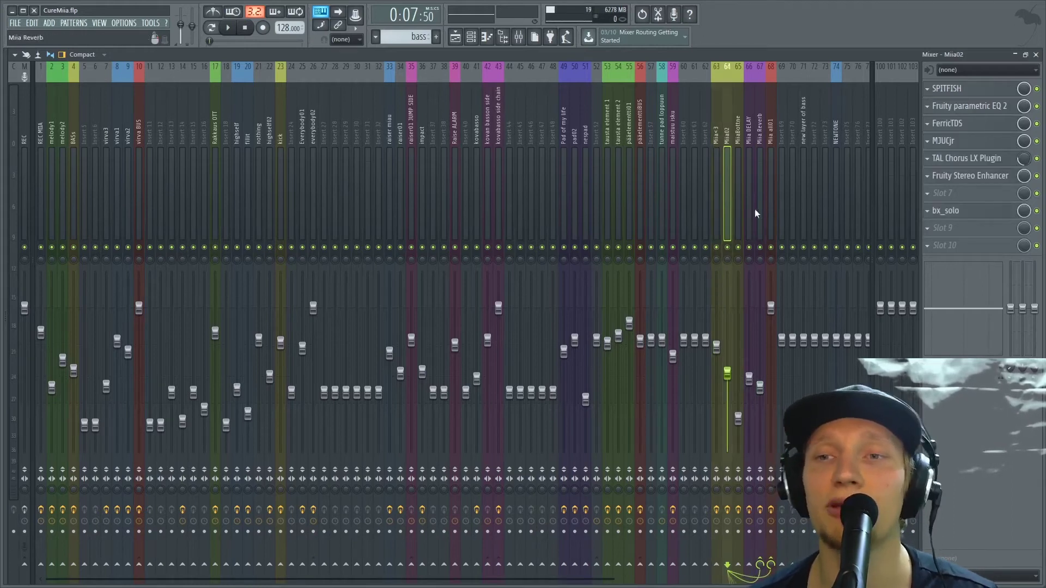
{"action": "left_click", "coordinate": [769, 194]}
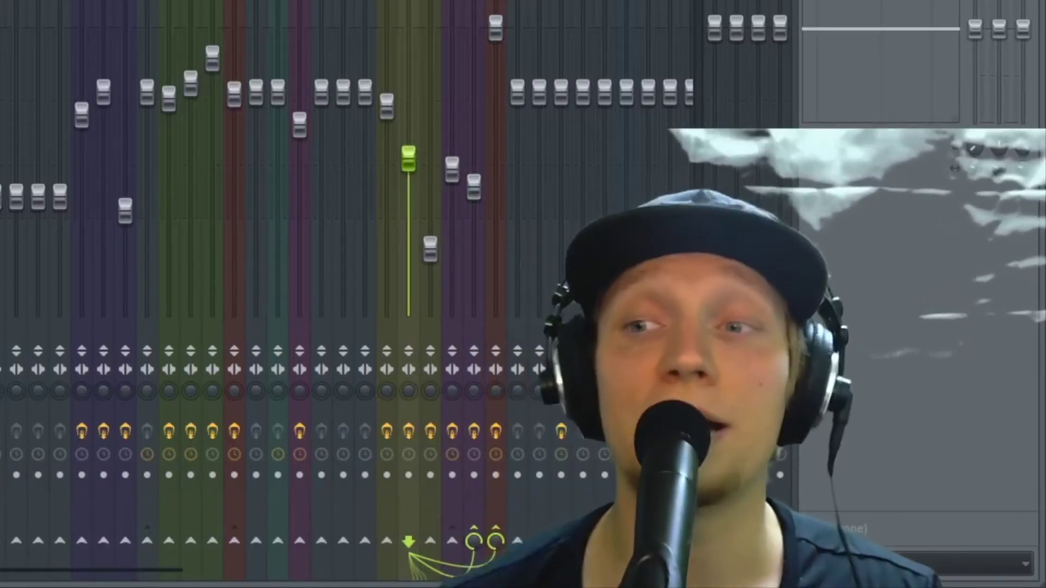
{"action": "left_click", "coordinate": [1024, 207]}
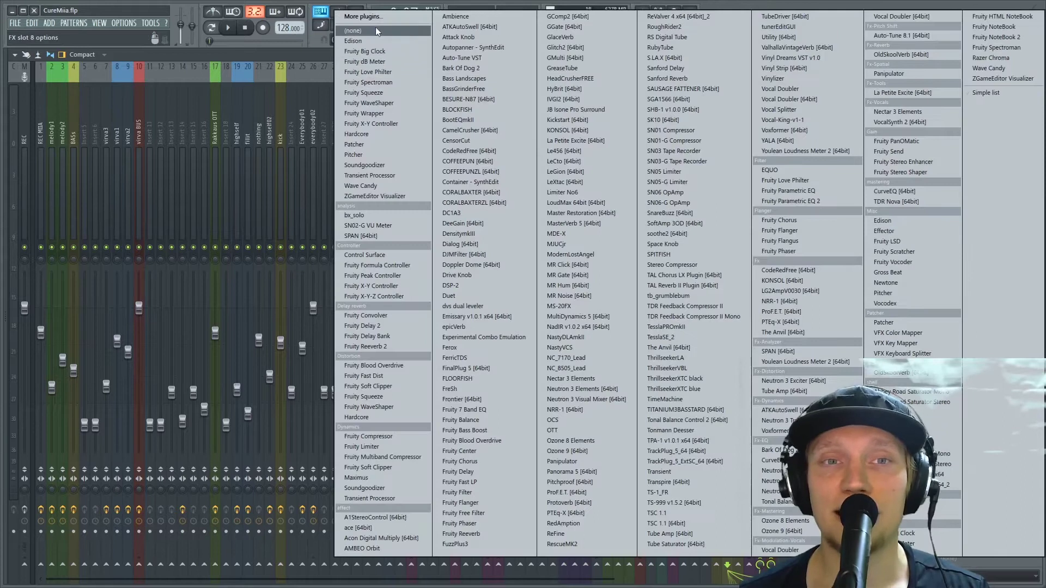
{"action": "left_click", "coordinate": [376, 31]}
- Listen to the song while reviewing the effects and routing of each vocal track from Miia<3 through Miia all01
{"action": "key", "text": "F5"}
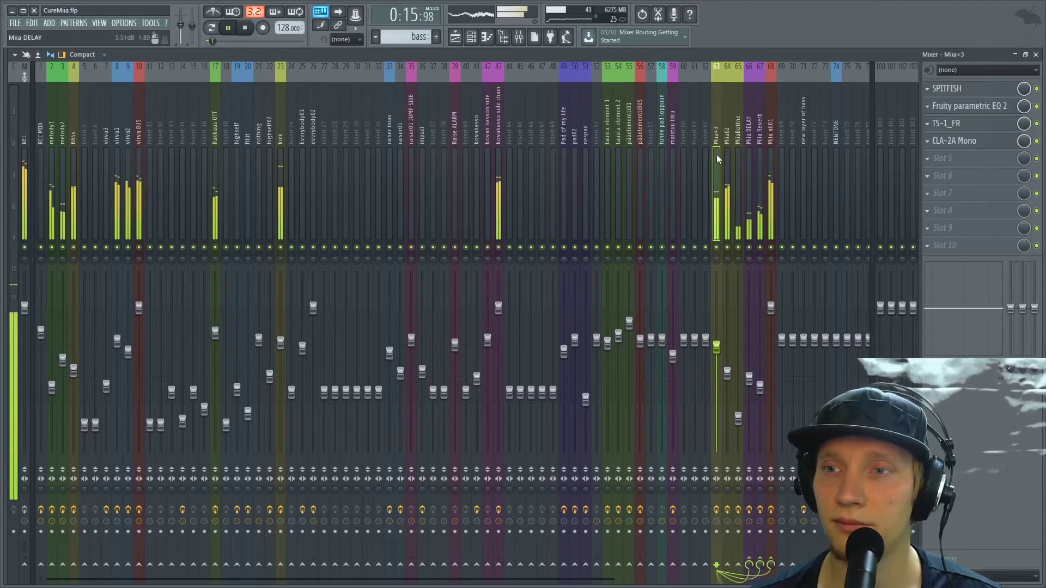
{"action": "left_click", "coordinate": [725, 155]}
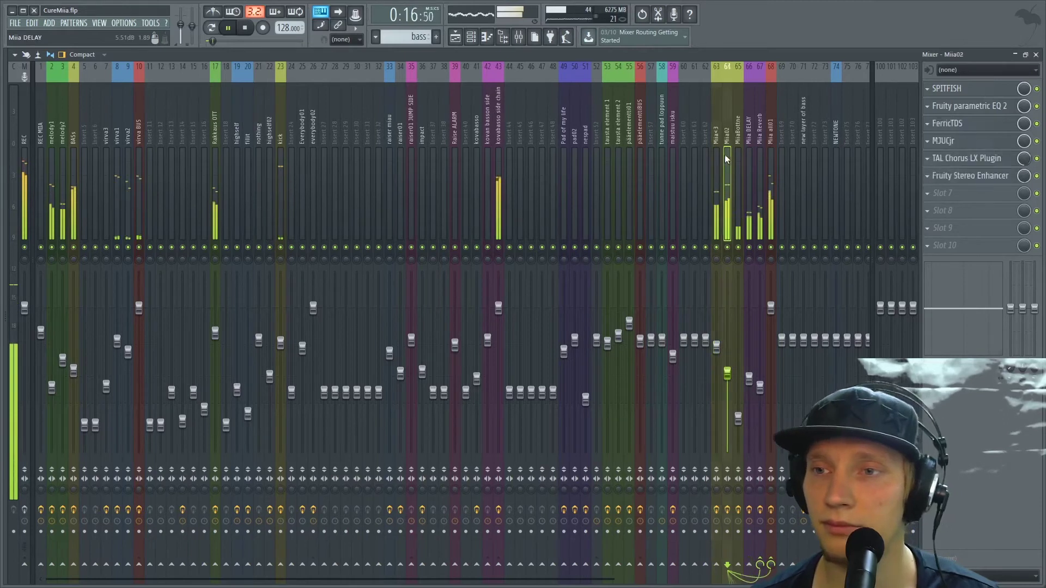
{"action": "left_click", "coordinate": [739, 153]}
{"action": "left_click", "coordinate": [747, 152]}
{"action": "left_click", "coordinate": [761, 150]}
{"action": "left_click", "coordinate": [768, 153]}
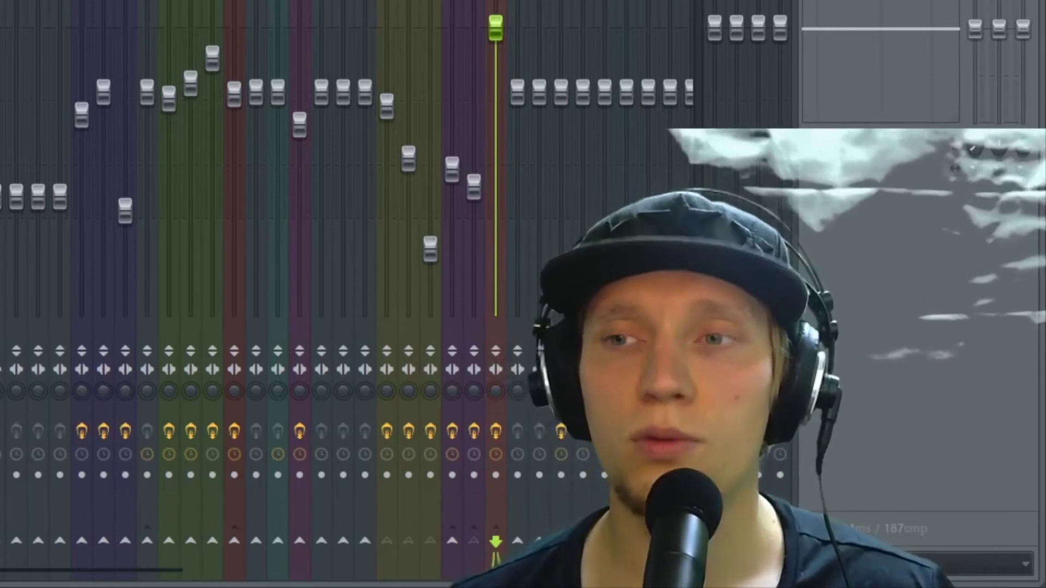
- Review the effects and routing of the Miia<3 and Miia DELAY tracks, including Miia DELAY's Fruity parametric EQ 2
{"action": "left_click", "coordinate": [474, 185]}
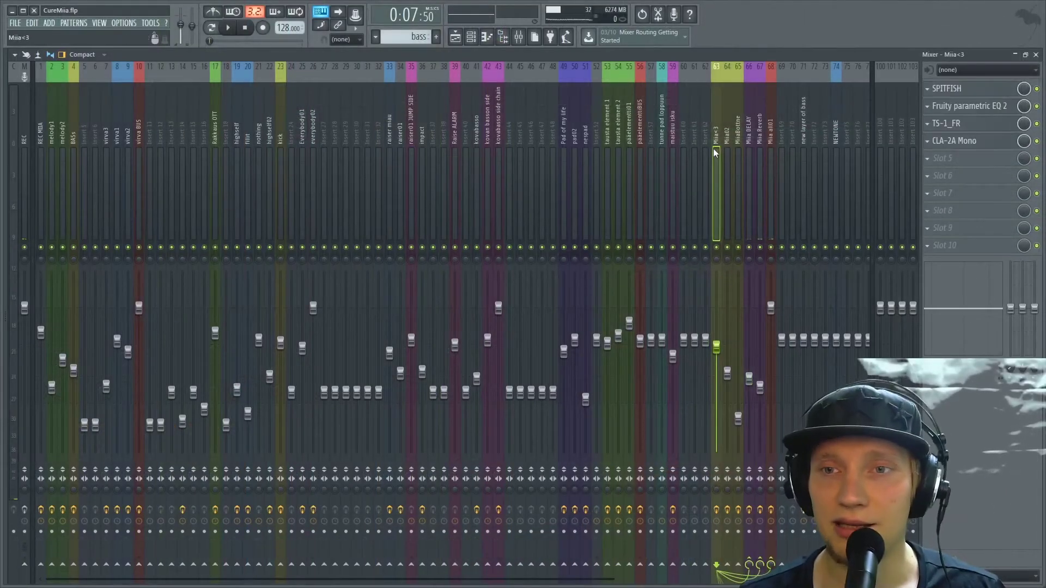
{"action": "left_click", "coordinate": [738, 145]}
{"action": "left_click", "coordinate": [752, 139]}
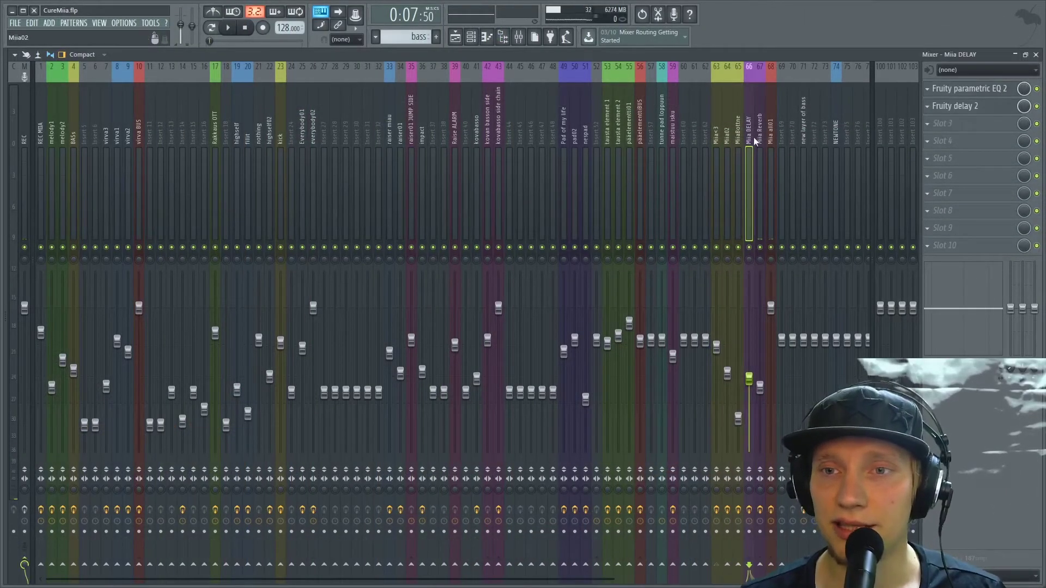
{"action": "left_click", "coordinate": [732, 162]}
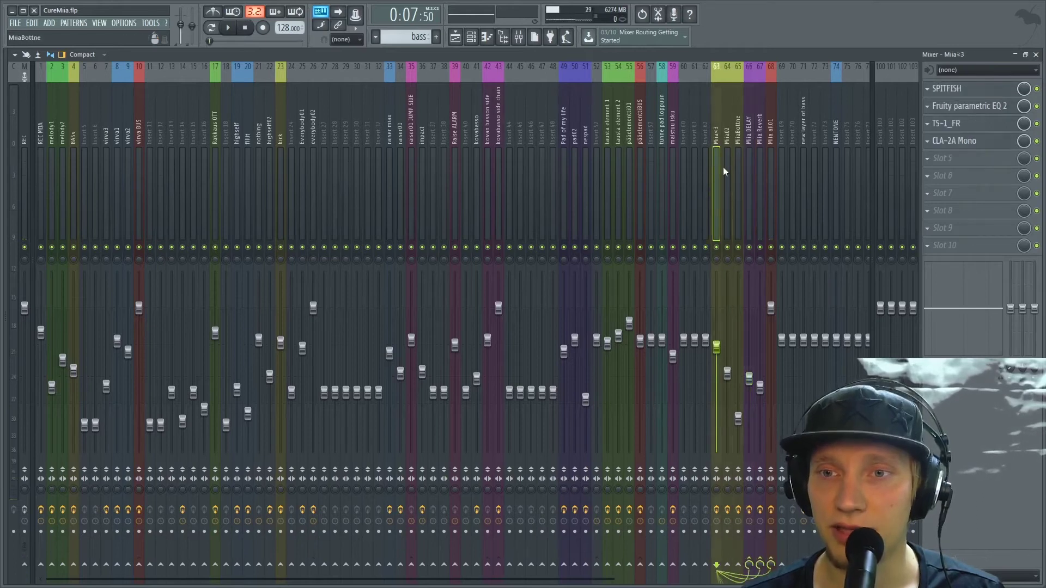
{"action": "left_click", "coordinate": [750, 158]}
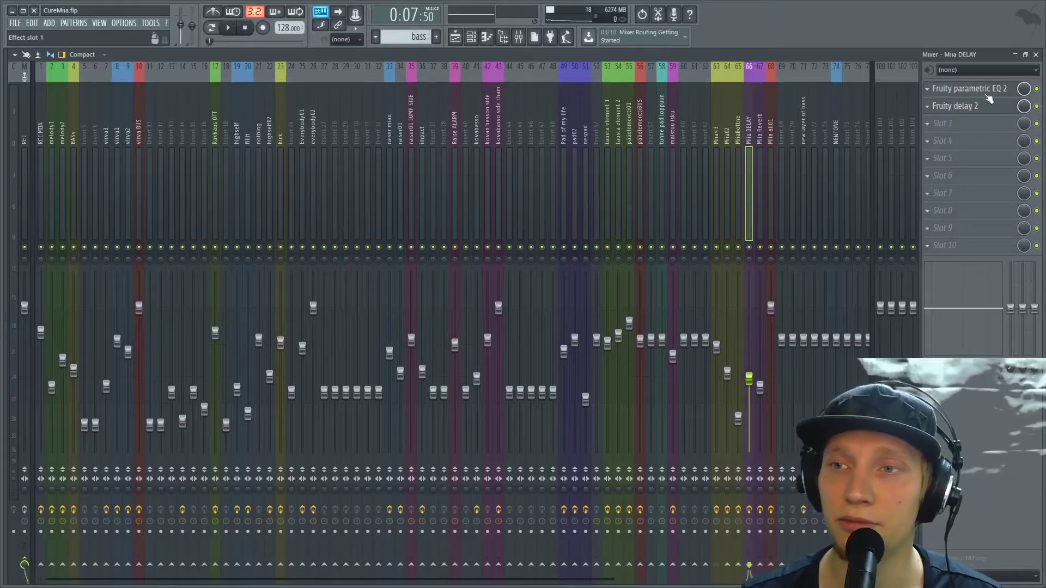
{"action": "left_click", "coordinate": [967, 89]}
{"action": "left_click", "coordinate": [403, 162]}
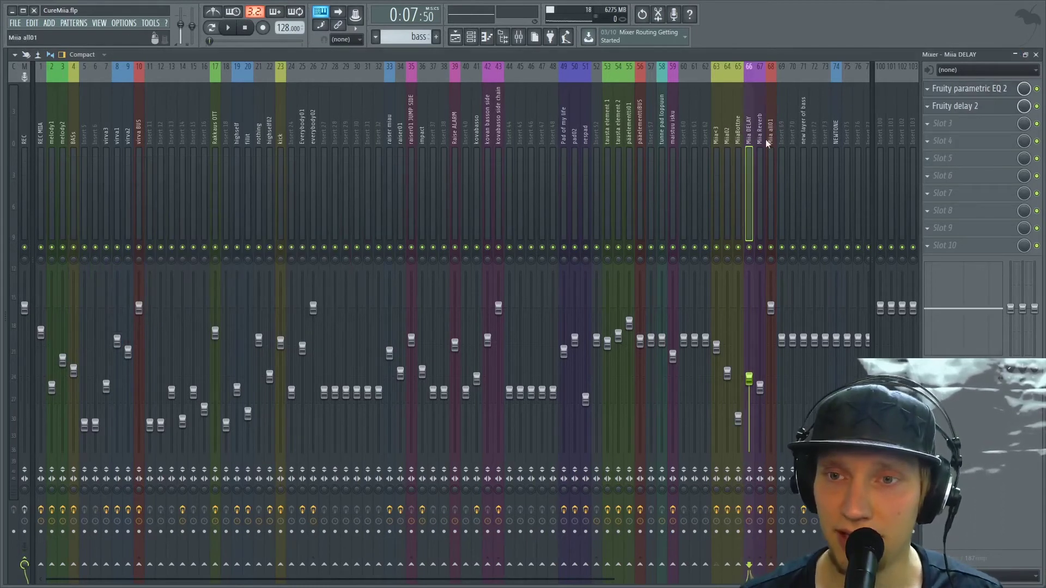
- Load the Vocal Splitter plugin into effect slot 7 of the Miia02 track
{"action": "left_click", "coordinate": [727, 140]}
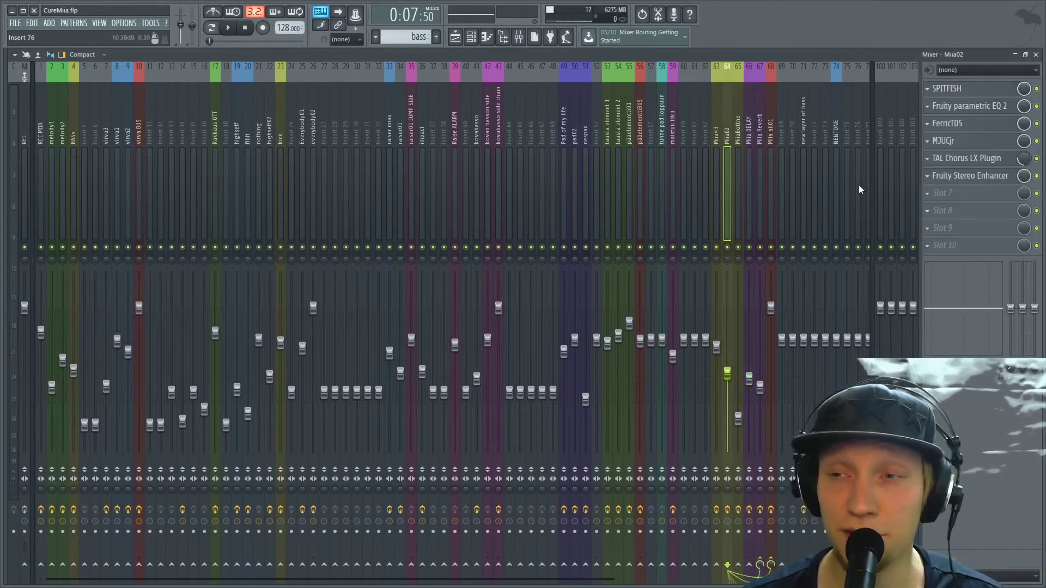
{"action": "left_click", "coordinate": [945, 193]}
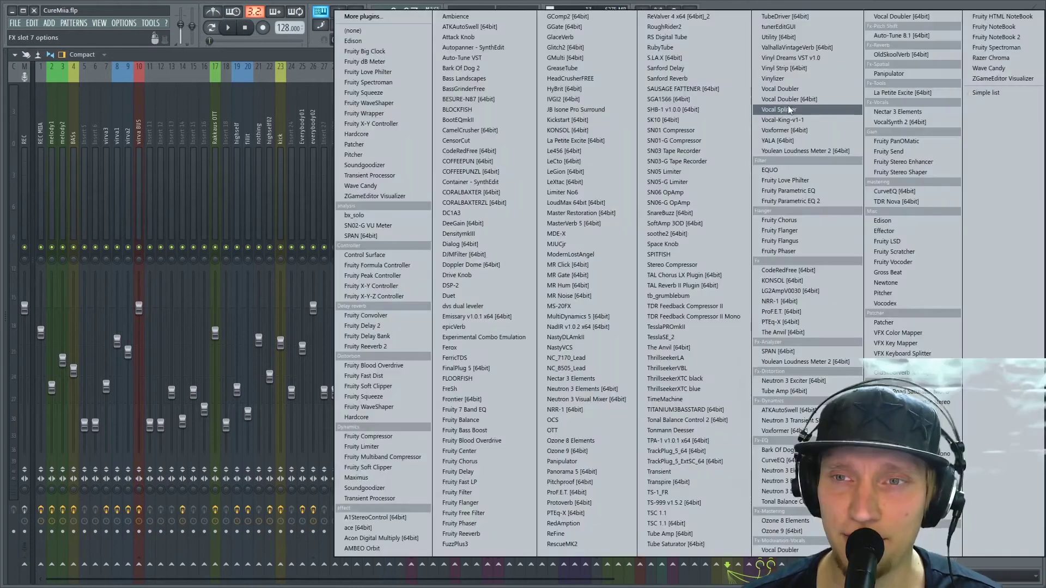
{"action": "left_click", "coordinate": [783, 112]}
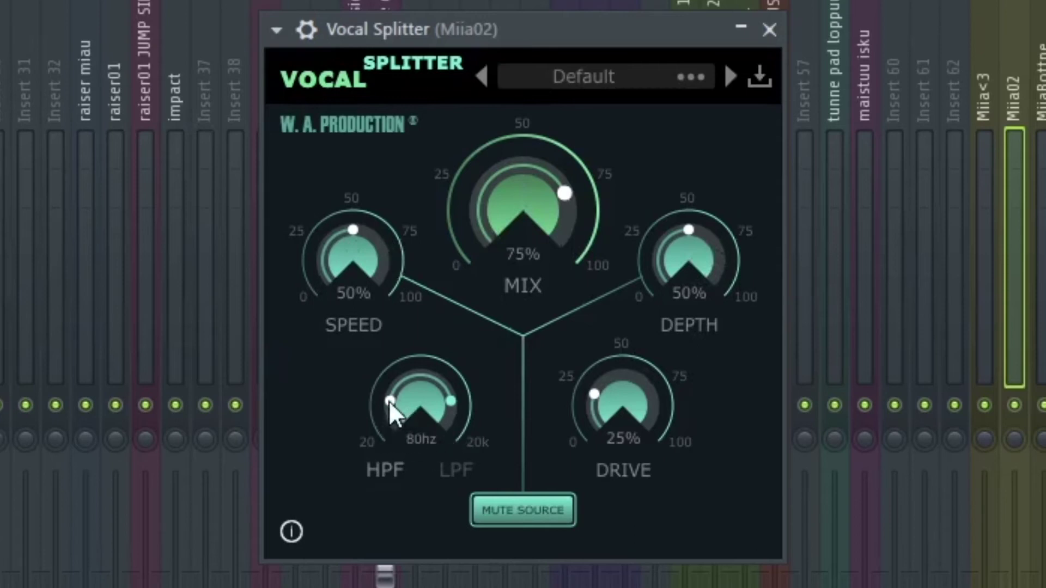
- Raise Vocal Splitter's high-pass, set its low-pass to 7.6 kHz and drive to 38%, and close the plugin
{"action": "left_click_drag", "start_coordinate": [388, 400], "coordinate": [454, 305]}
{"action": "left_click_drag", "start_coordinate": [450, 399], "coordinate": [452, 429]}
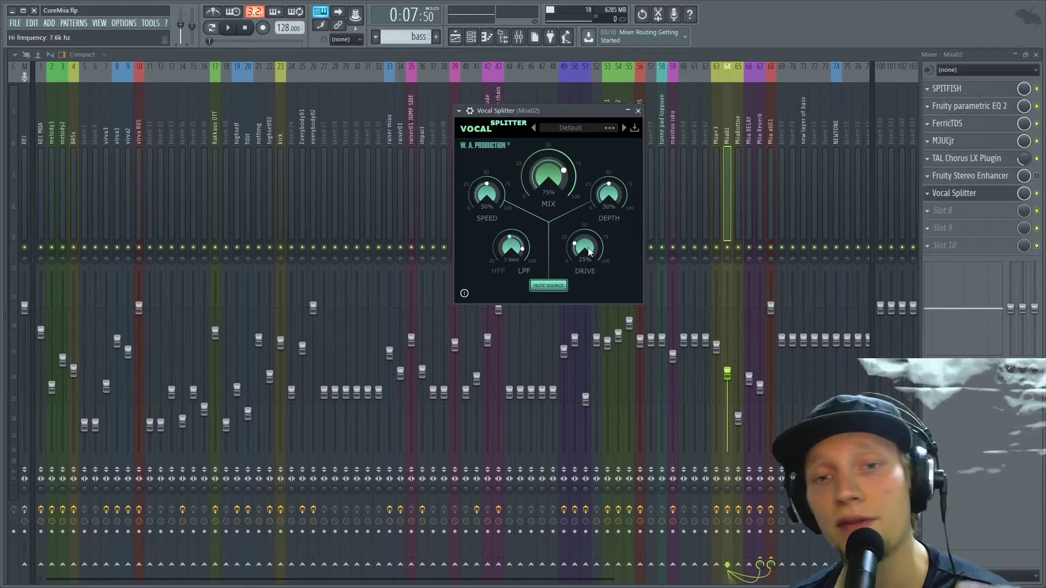
{"action": "left_click_drag", "start_coordinate": [590, 252], "coordinate": [602, 218]}
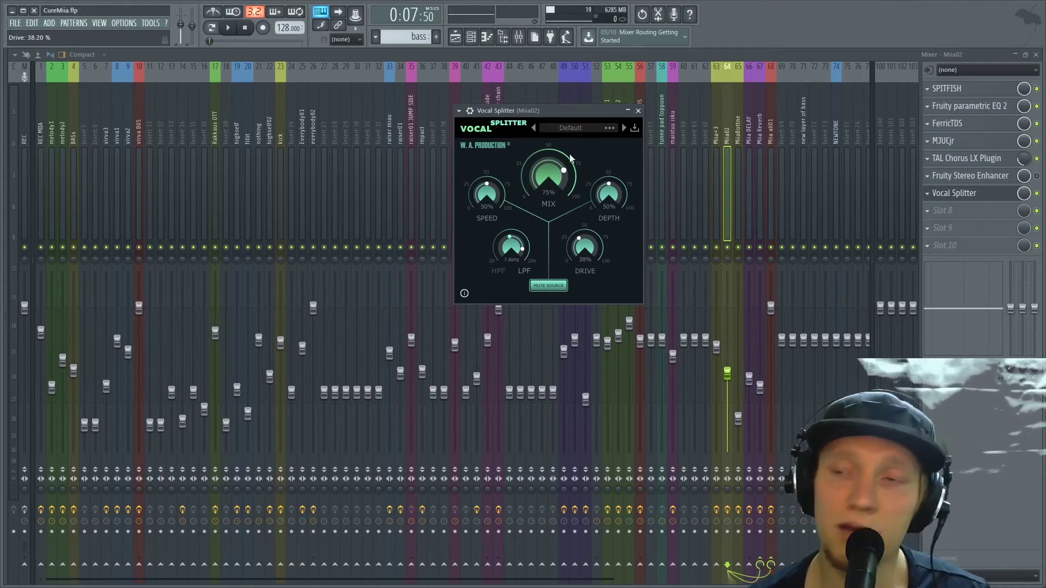
{"action": "left_click", "coordinate": [639, 111]}
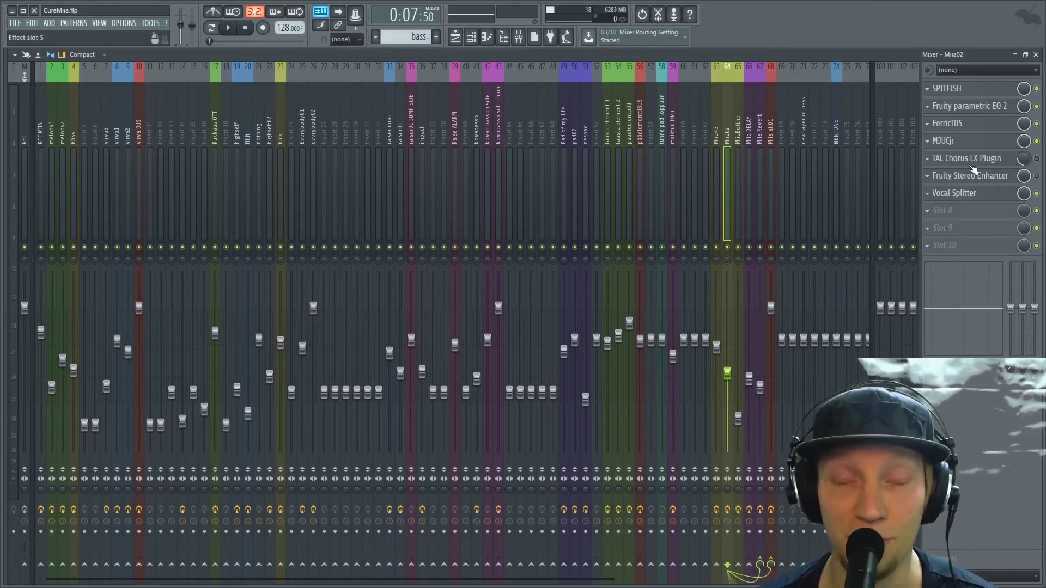
- Solo the Miia02 track and try Vocal Splitter with a 79% mix and adjusted drive and speed
{"action": "right_click", "coordinate": [728, 248]}
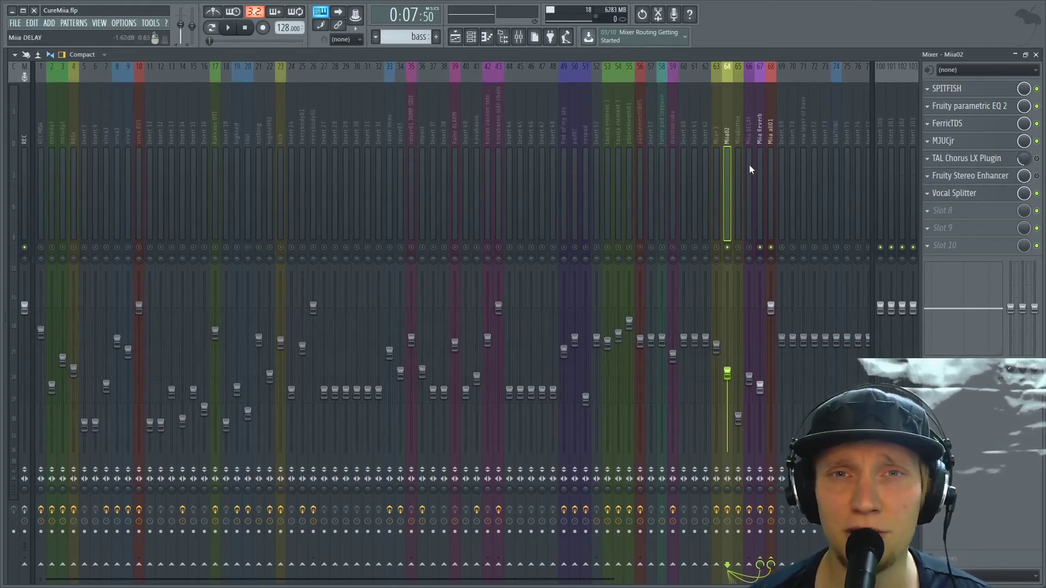
{"action": "left_click", "coordinate": [955, 193]}
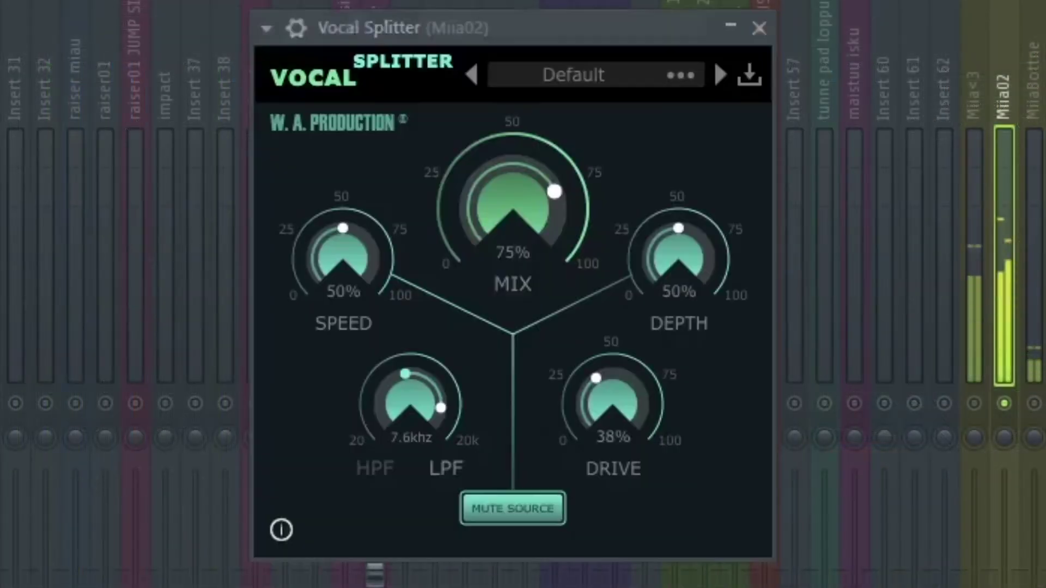
{"action": "left_click_drag", "start_coordinate": [540, 168], "coordinate": [519, 152]}
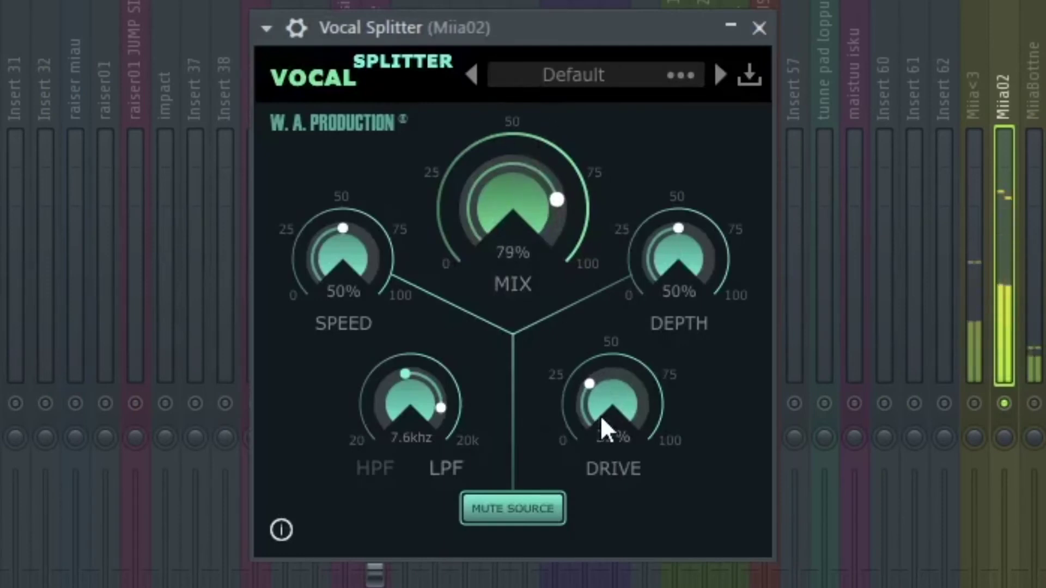
{"action": "left_click_drag", "start_coordinate": [600, 415], "coordinate": [601, 431]}
{"action": "left_click_drag", "start_coordinate": [362, 263], "coordinate": [360, 250]}
- Load Vocal Splitter's Adlips preset, set its high-pass to 169 Hz and low-pass to 4.9 kHz, and close the plugin
{"action": "left_click", "coordinate": [720, 74]}
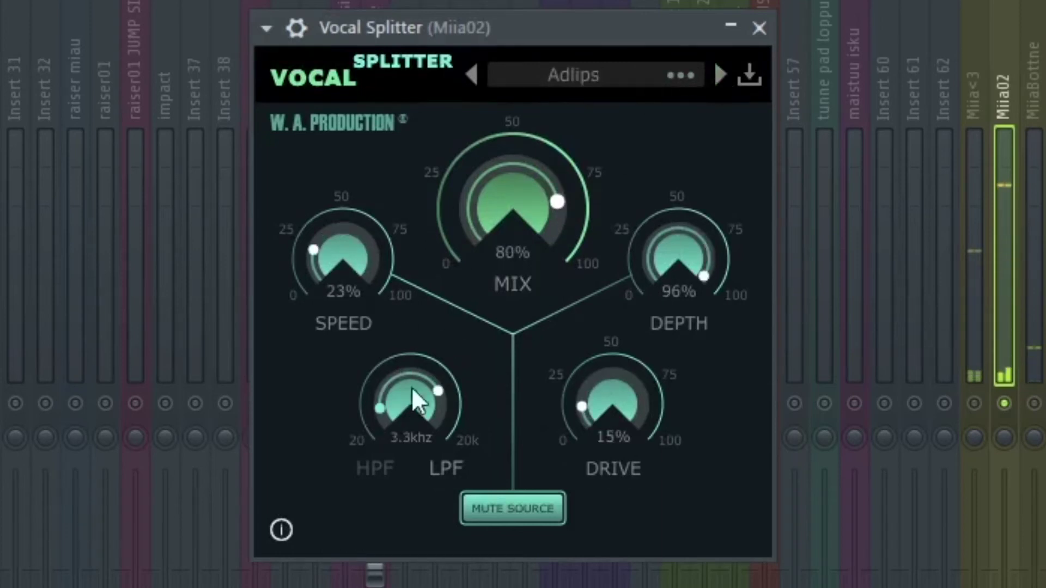
{"action": "left_click_drag", "start_coordinate": [381, 407], "coordinate": [403, 352]}
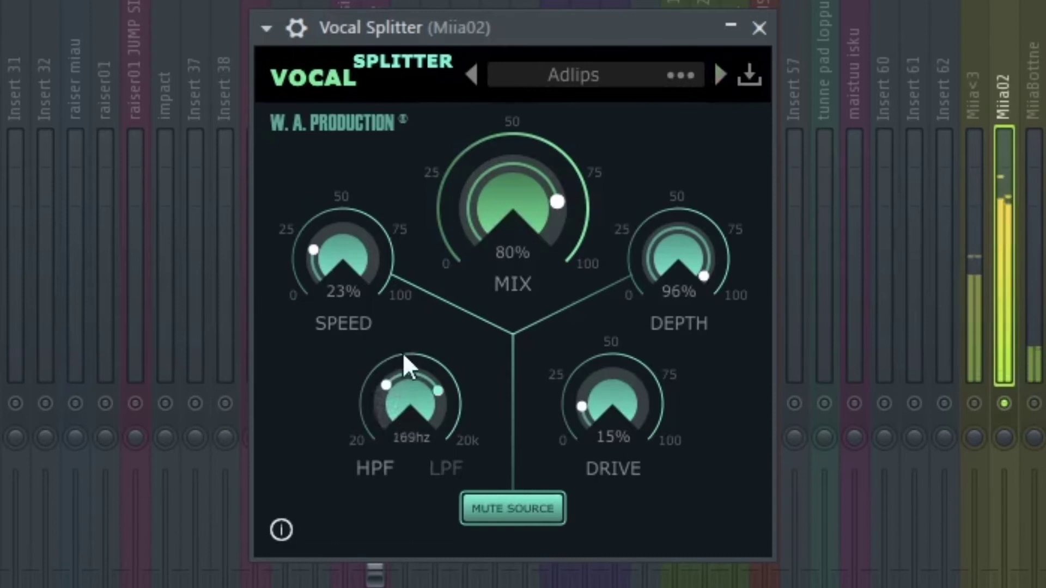
{"action": "mouse_move", "coordinate": [434, 394]}
{"action": "left_mouse_down"}
{"action": "mouse_move", "coordinate": [440, 416]}
{"action": "mouse_move", "coordinate": [440, 407]}
{"action": "left_mouse_up"}
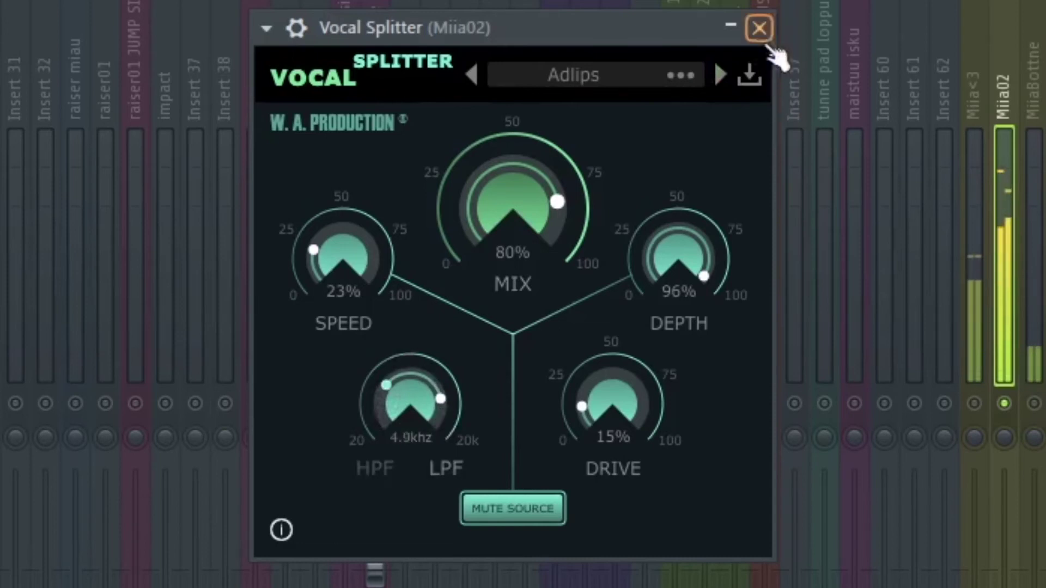
{"action": "left_click", "coordinate": [759, 27]}
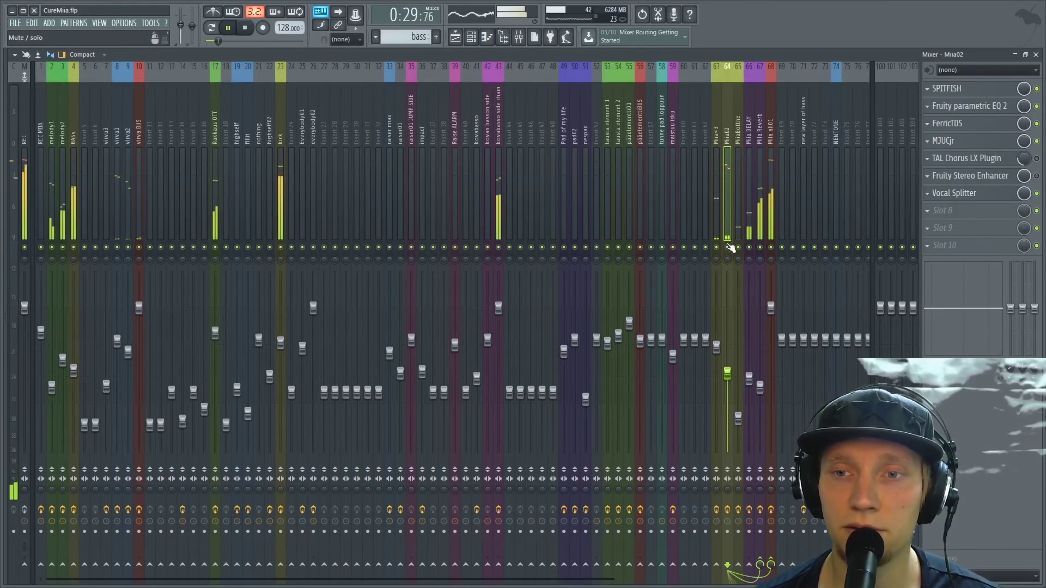
- Lower the Miia02 volume slightly, then solo the track to compare its sound with and without TAL Chorus LX
{"action": "left_click_drag", "start_coordinate": [735, 373], "coordinate": [735, 382]}
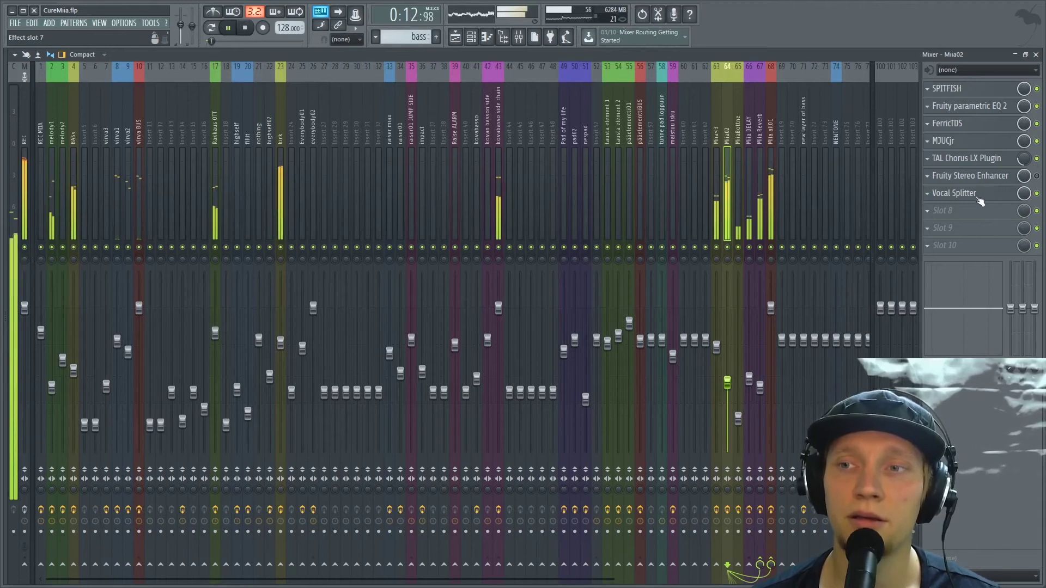
{"action": "right_click", "coordinate": [730, 250]}
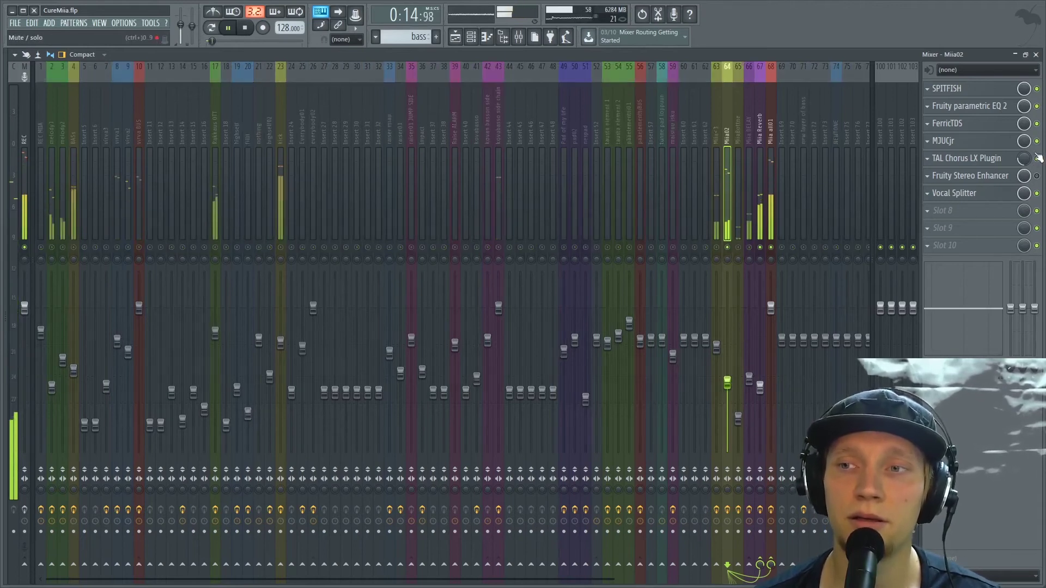
{"action": "left_click", "coordinate": [1037, 158]}
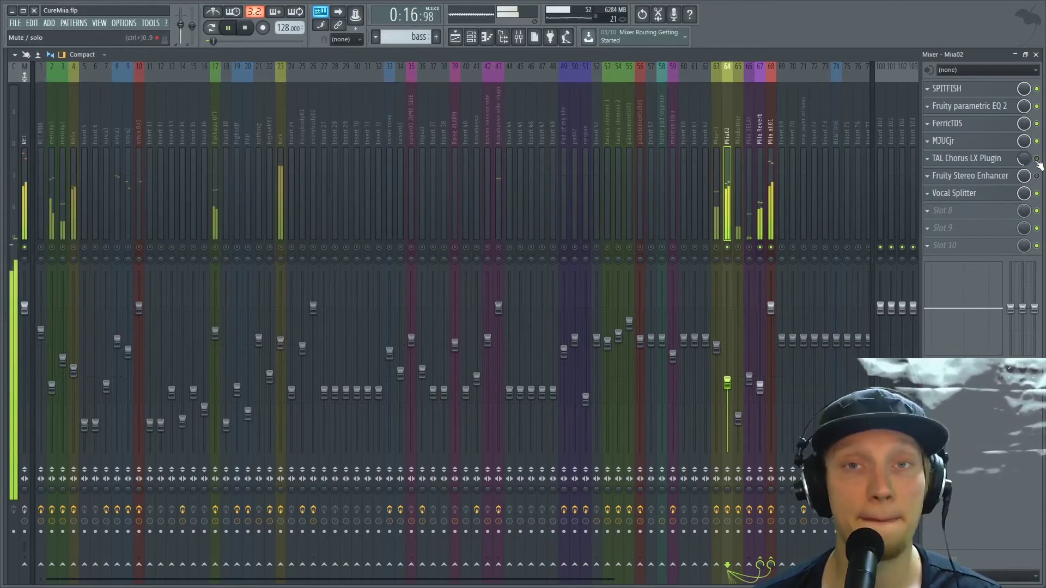
{"action": "left_click", "coordinate": [1037, 159]}
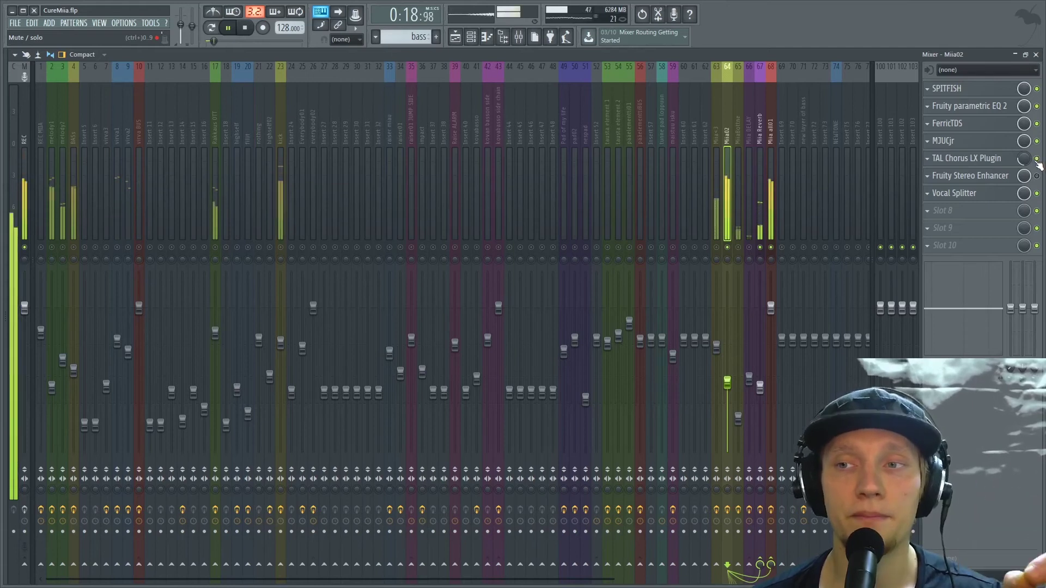
- Adjust Vocal Splitter on Miia02 to 27% speed, 27% drive, 5.6 kHz low-pass and 210 Hz high-pass, and close it
{"action": "left_click", "coordinate": [973, 194]}
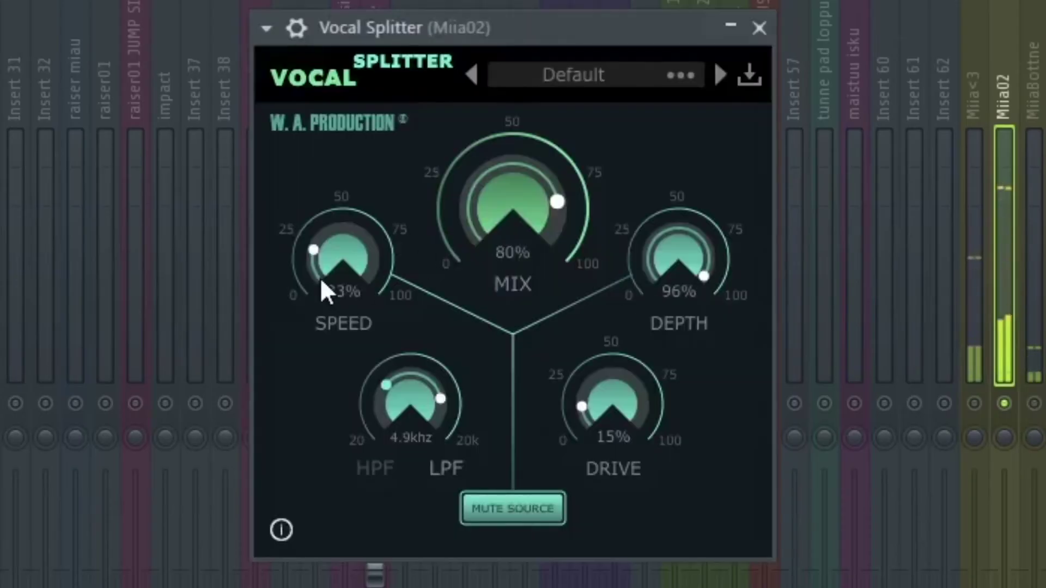
{"action": "left_click_drag", "start_coordinate": [319, 278], "coordinate": [281, 240]}
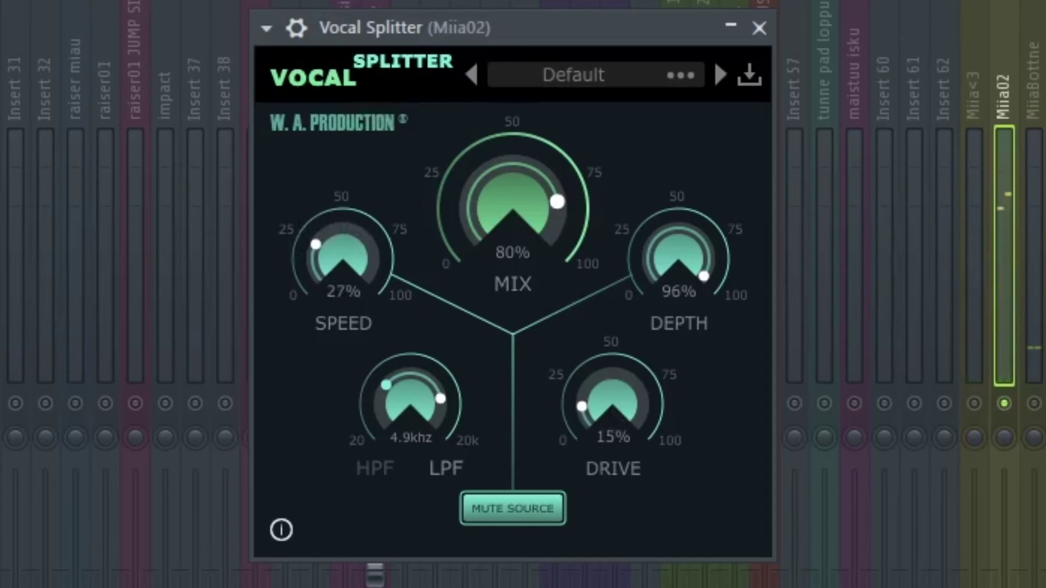
{"action": "left_click_drag", "start_coordinate": [553, 357], "coordinate": [592, 206]}
{"action": "left_click_drag", "start_coordinate": [558, 310], "coordinate": [548, 355]}
{"action": "left_click_drag", "start_coordinate": [441, 405], "coordinate": [440, 417]}
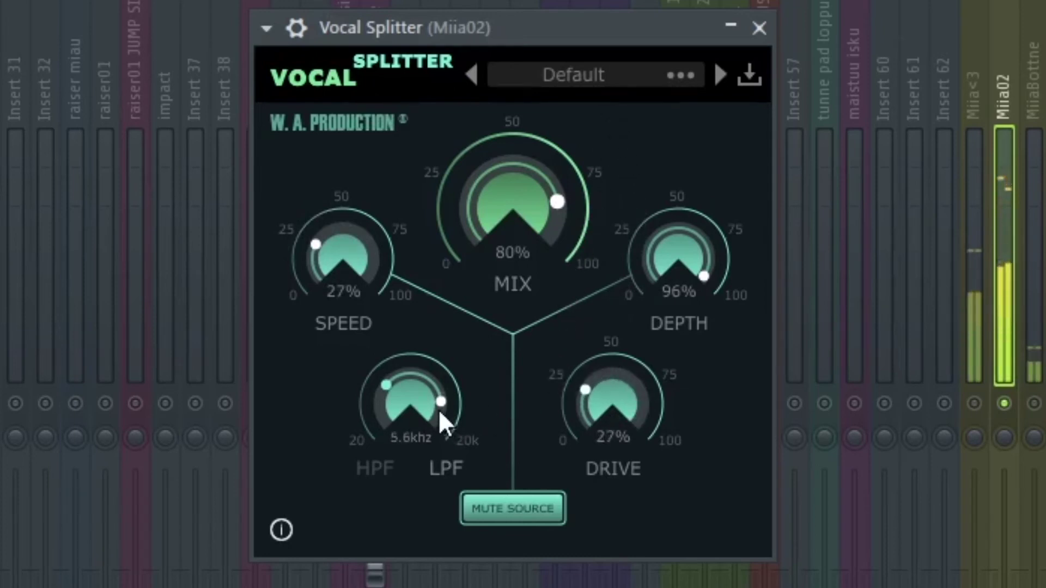
{"action": "mouse_move", "coordinate": [388, 391]}
{"action": "left_mouse_down"}
{"action": "mouse_move", "coordinate": [401, 346]}
{"action": "mouse_move", "coordinate": [395, 377]}
{"action": "left_mouse_up"}
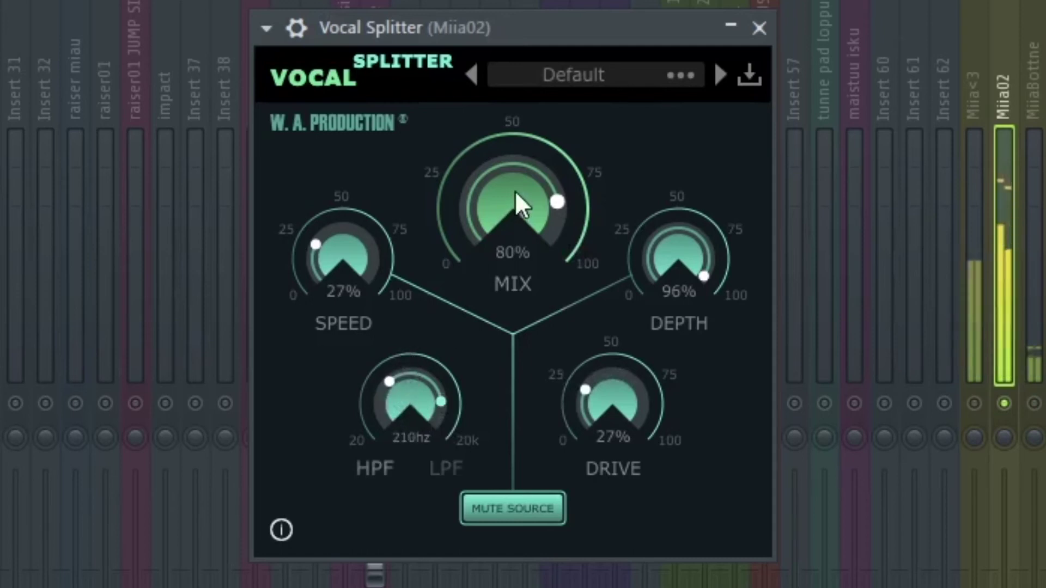
{"action": "mouse_move", "coordinate": [515, 190]}
{"action": "left_mouse_down"}
{"action": "mouse_move", "coordinate": [489, 281]}
{"action": "mouse_move", "coordinate": [497, 228]}
{"action": "mouse_move", "coordinate": [519, 193]}
{"action": "left_mouse_up"}
{"action": "left_click", "coordinate": [759, 28]}
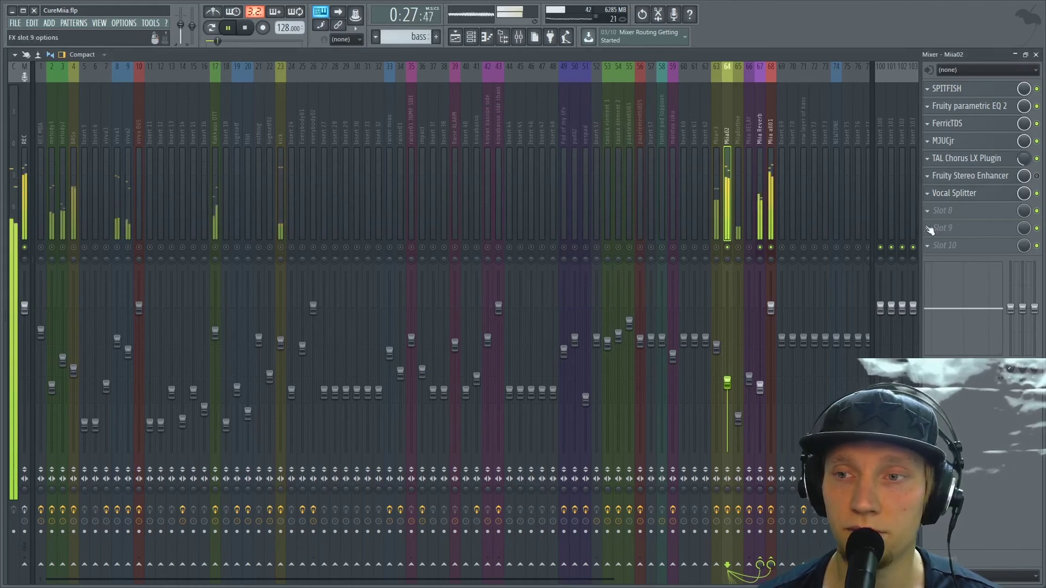
- Unsolo the Miia02 track and lower its volume to about -15 dB in the full mix
{"action": "right_click", "coordinate": [733, 246]}
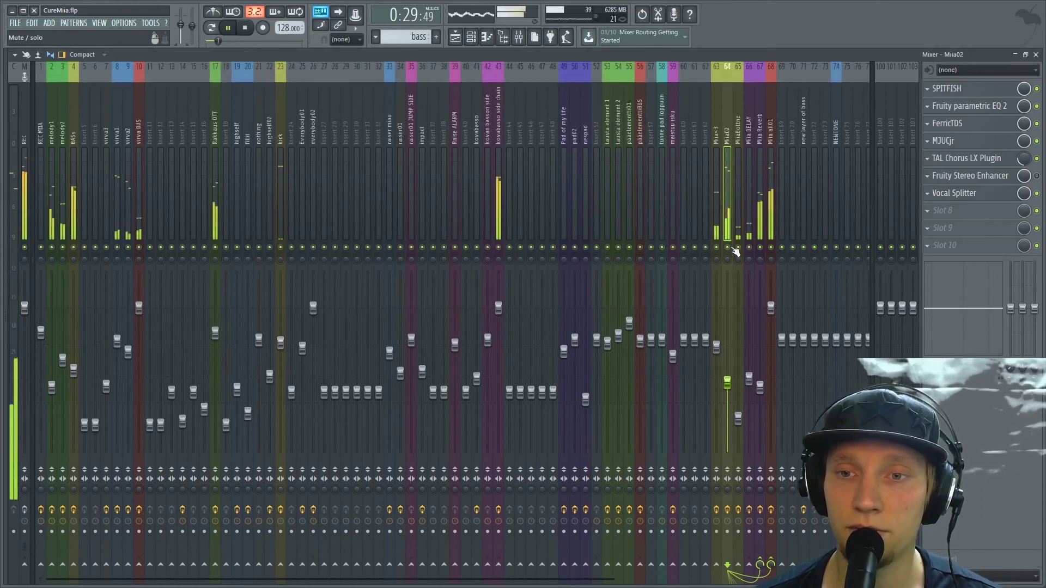
{"action": "left_click_drag", "start_coordinate": [728, 382], "coordinate": [727, 387]}
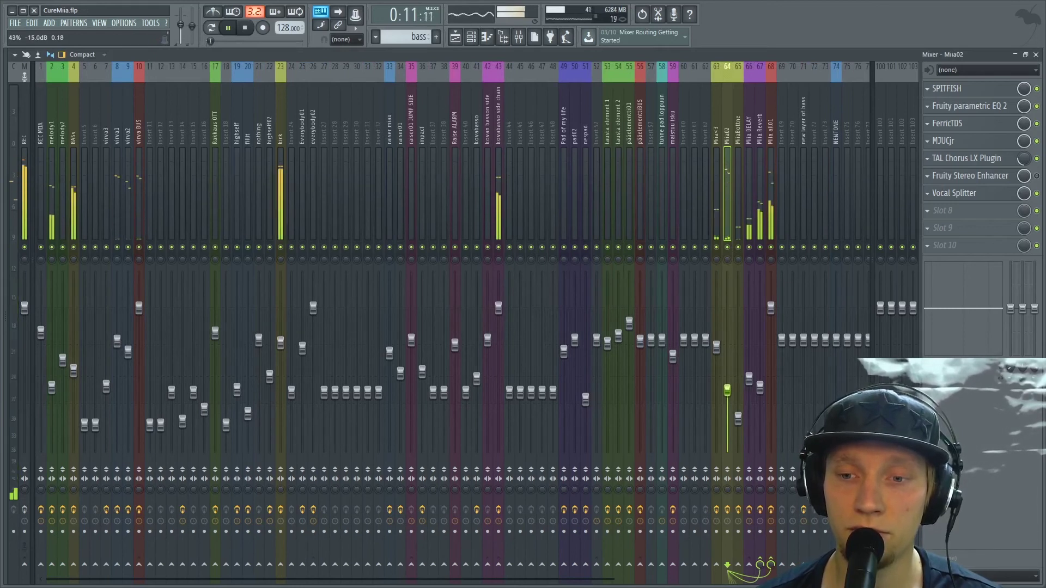
{"action": "left_click_drag", "start_coordinate": [728, 386], "coordinate": [727, 390]}
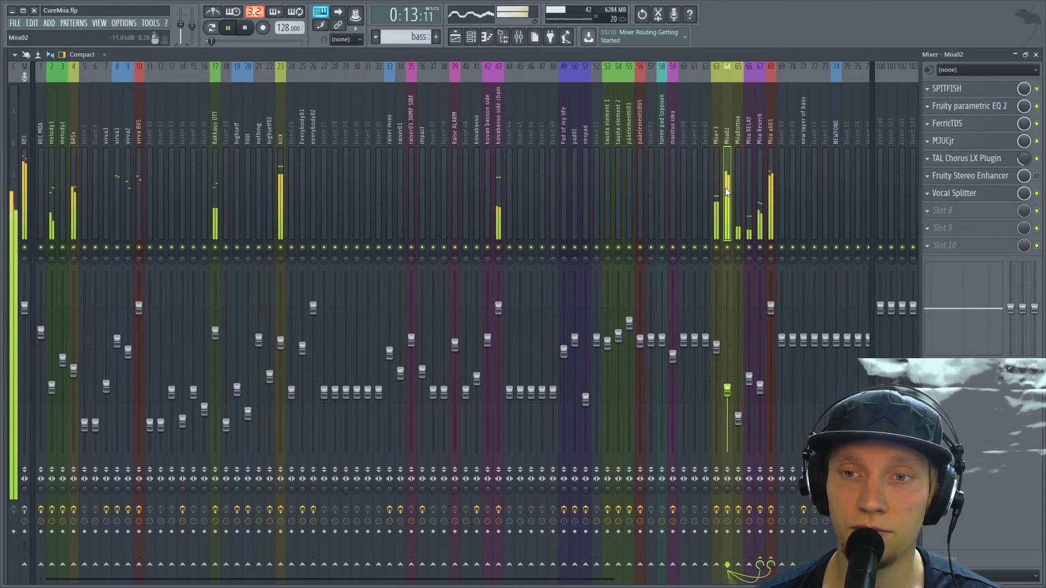
- Compare Fruity Stereo Enhancer against Vocal Splitter on Miia02 by toggling them, keep Vocal Splitter active, and lower the track's volume further
{"action": "left_click", "coordinate": [1037, 158]}
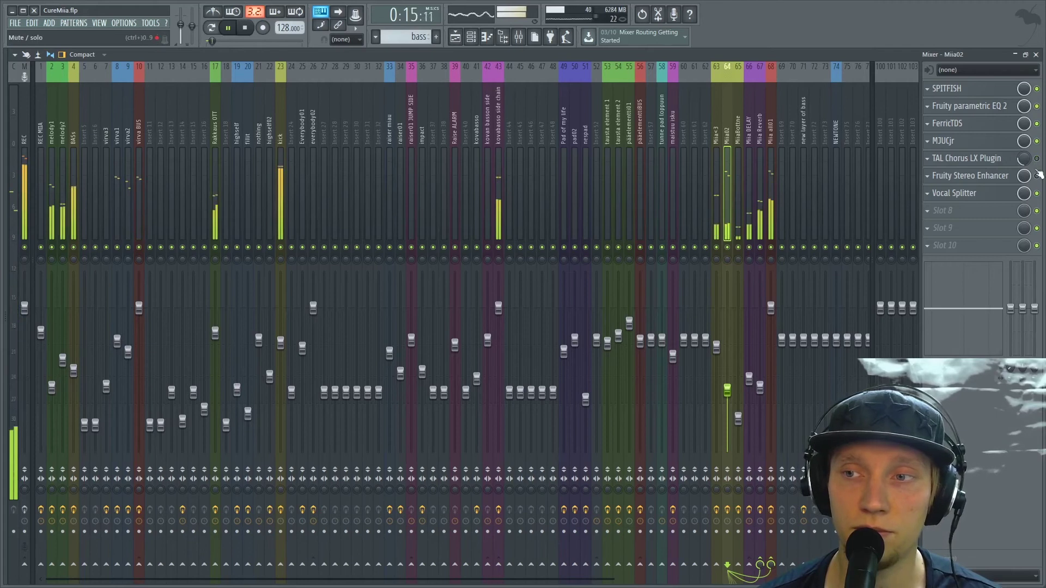
{"action": "left_click", "coordinate": [1037, 176]}
{"action": "left_click", "coordinate": [1037, 193]}
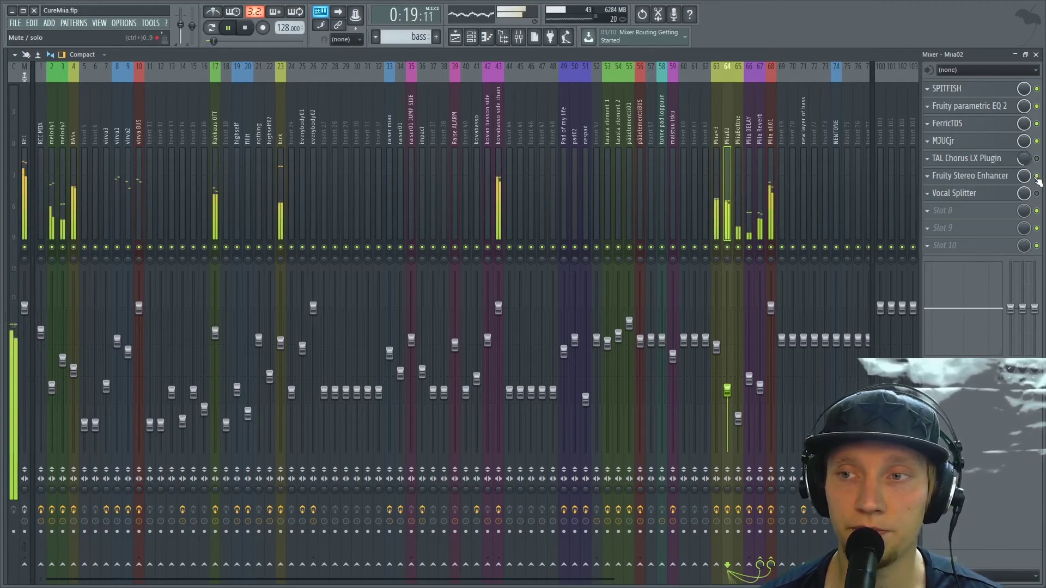
{"action": "left_click", "coordinate": [1037, 175]}
{"action": "left_click", "coordinate": [1037, 193]}
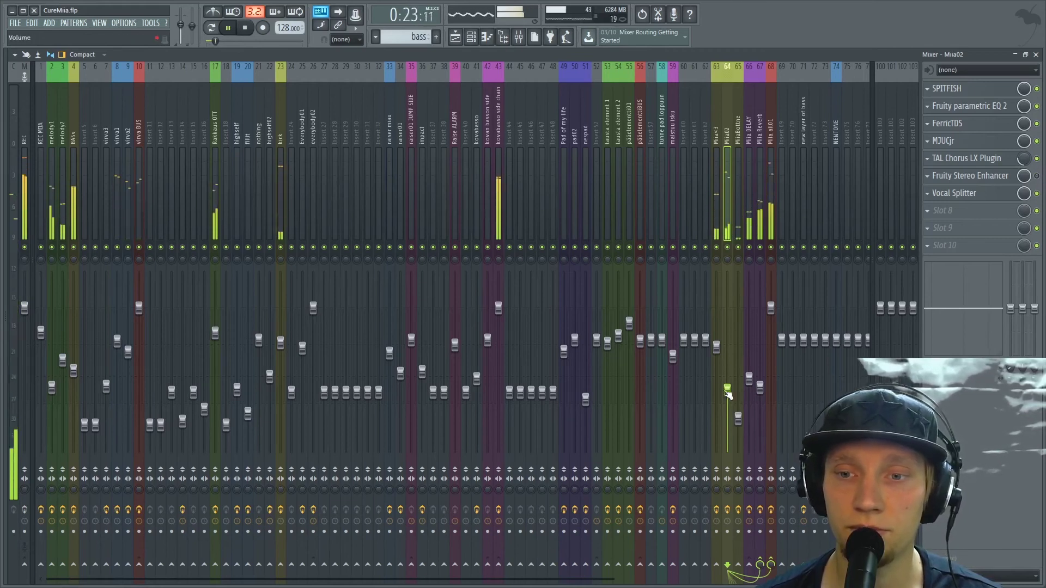
{"action": "left_click_drag", "start_coordinate": [728, 390], "coordinate": [728, 406]}
- Review the effects on the MiiaBottne, Miia<3 and Miia02 tracks, and inspect Miia02's Fruity Stereo Enhancer settings
{"action": "left_click", "coordinate": [750, 181]}
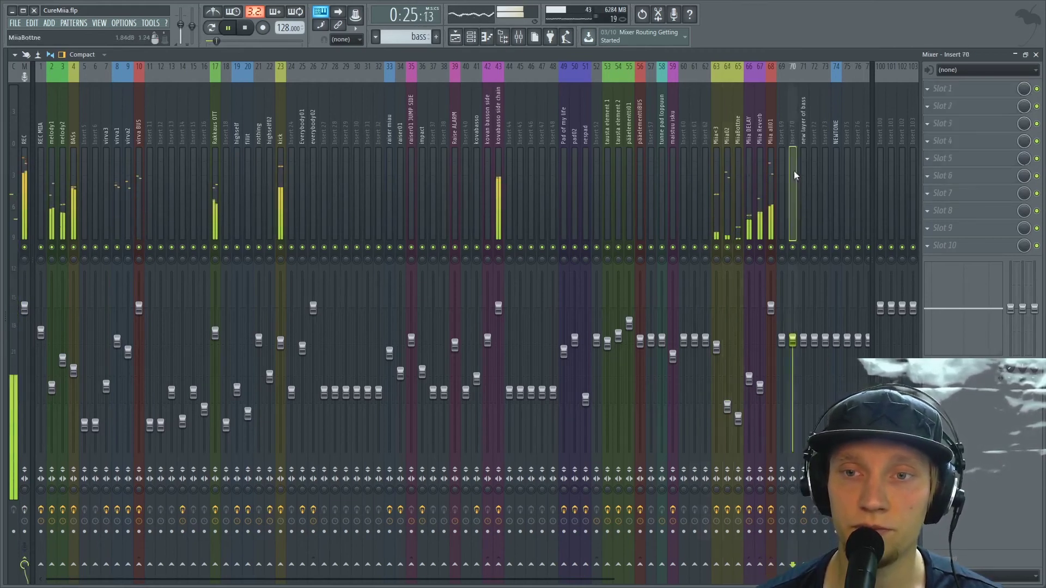
{"action": "left_click", "coordinate": [737, 180]}
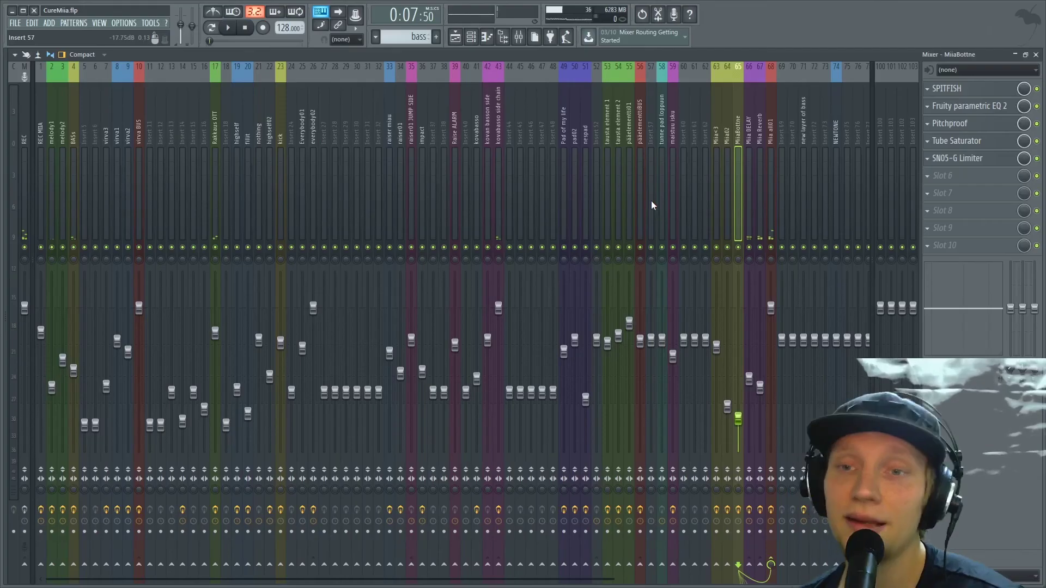
{"action": "left_click", "coordinate": [708, 169]}
{"action": "left_click", "coordinate": [717, 152]}
{"action": "left_click", "coordinate": [728, 140]}
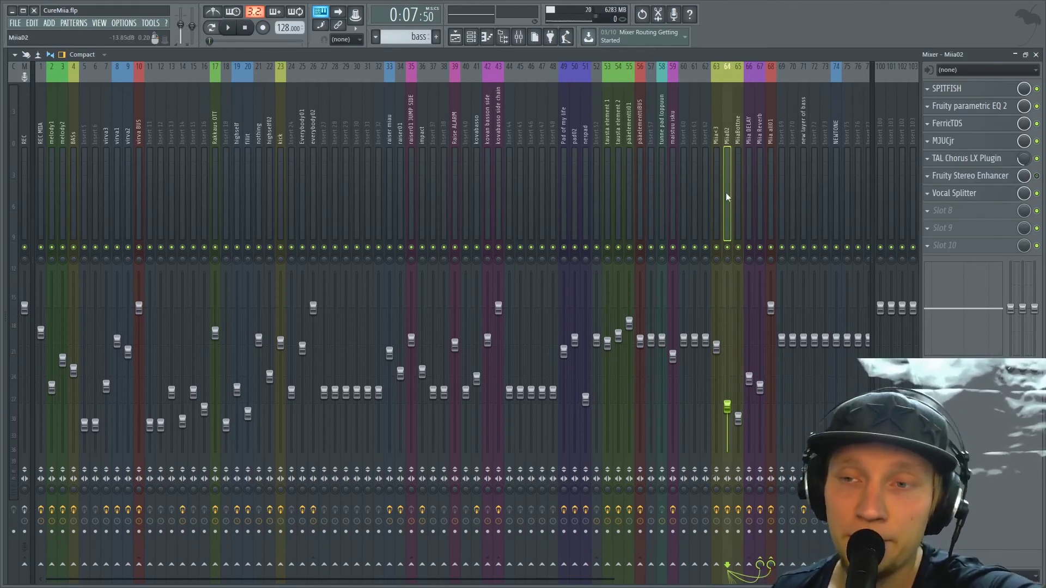
{"action": "left_click", "coordinate": [967, 185]}
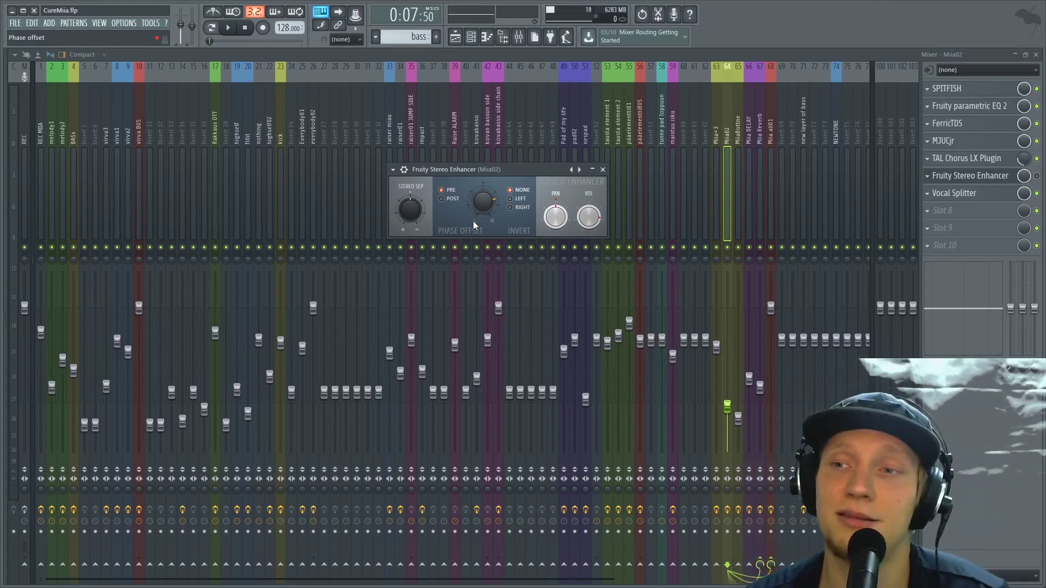
{"action": "left_click", "coordinate": [602, 170]}
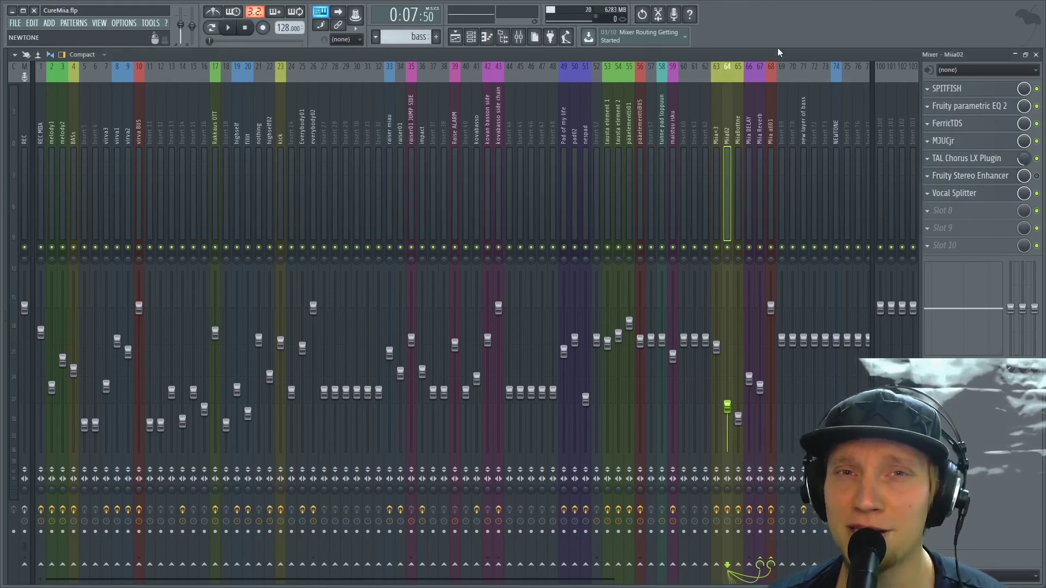